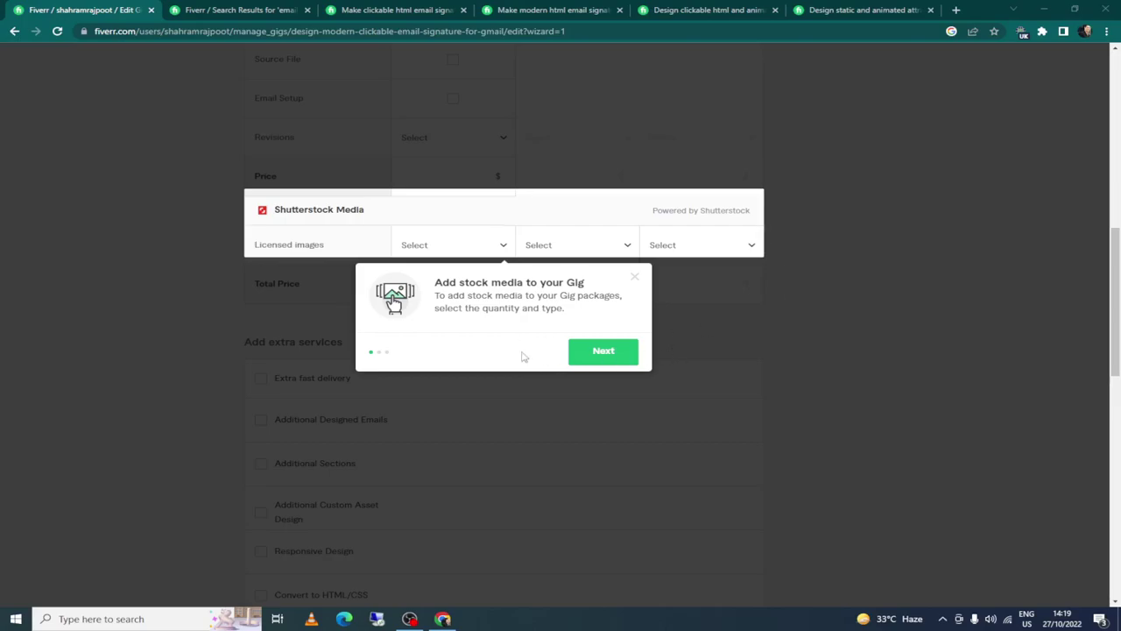
Step: Go through the stock media tour to its end and return to the start of the Scope & Pricing form
left_click(597, 357)
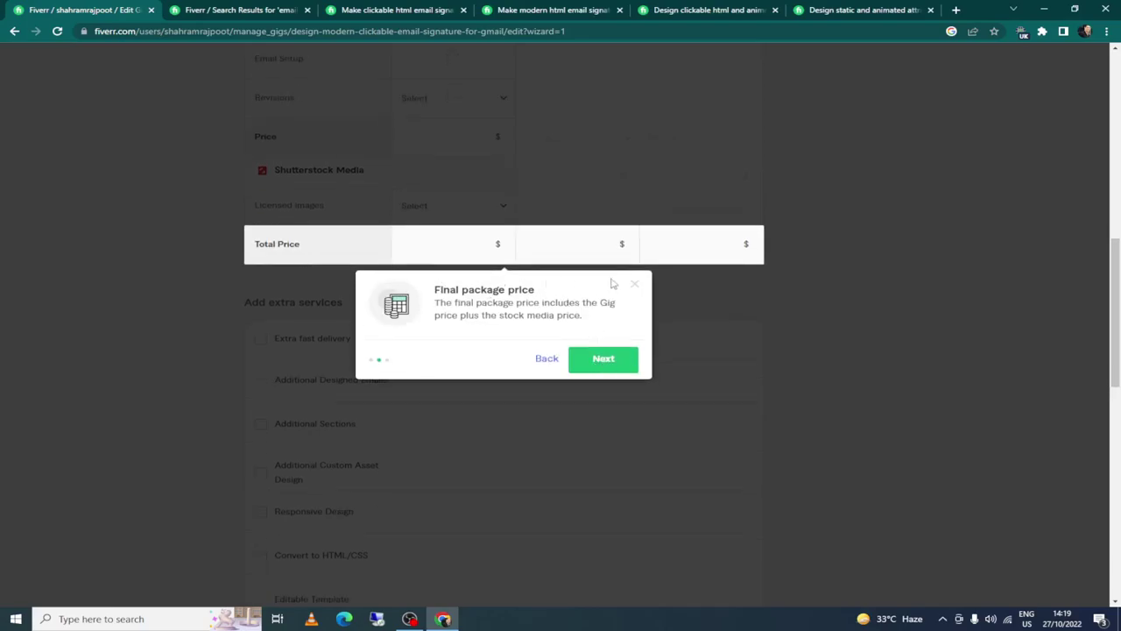
left_click(604, 359)
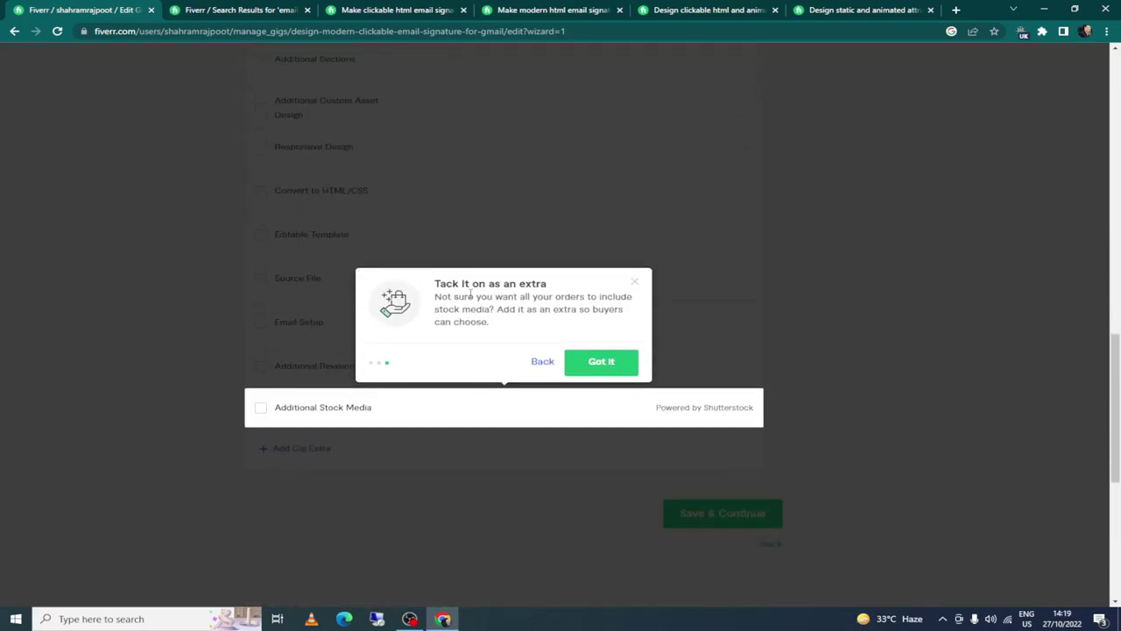
left_click(603, 365)
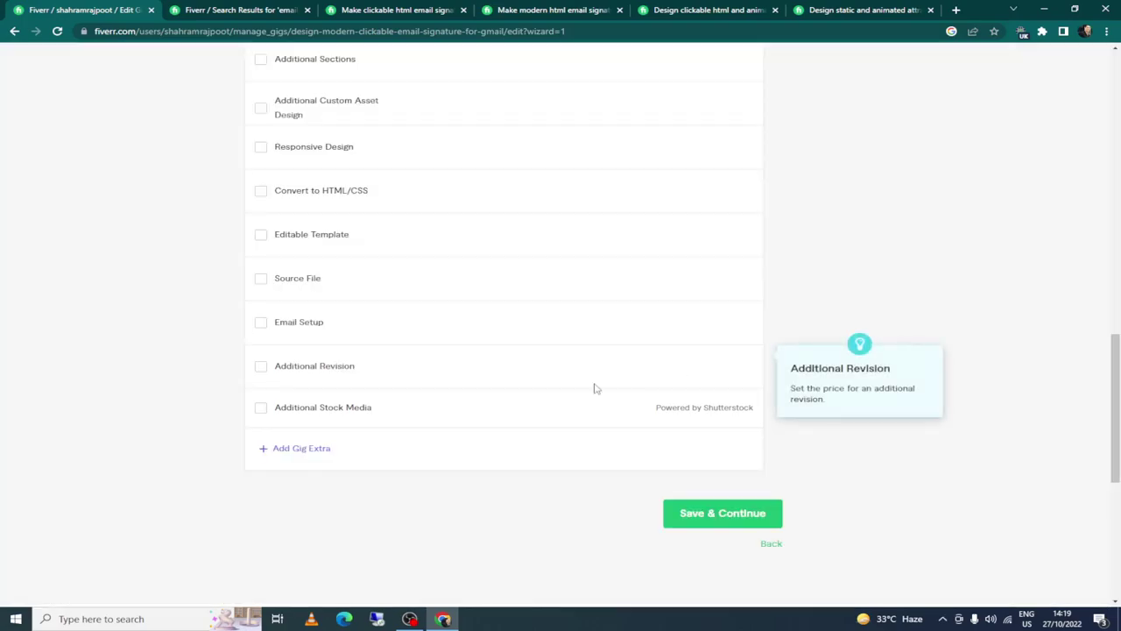
scroll(593, 388, "up", 5)
scroll(592, 388, "up", 8)
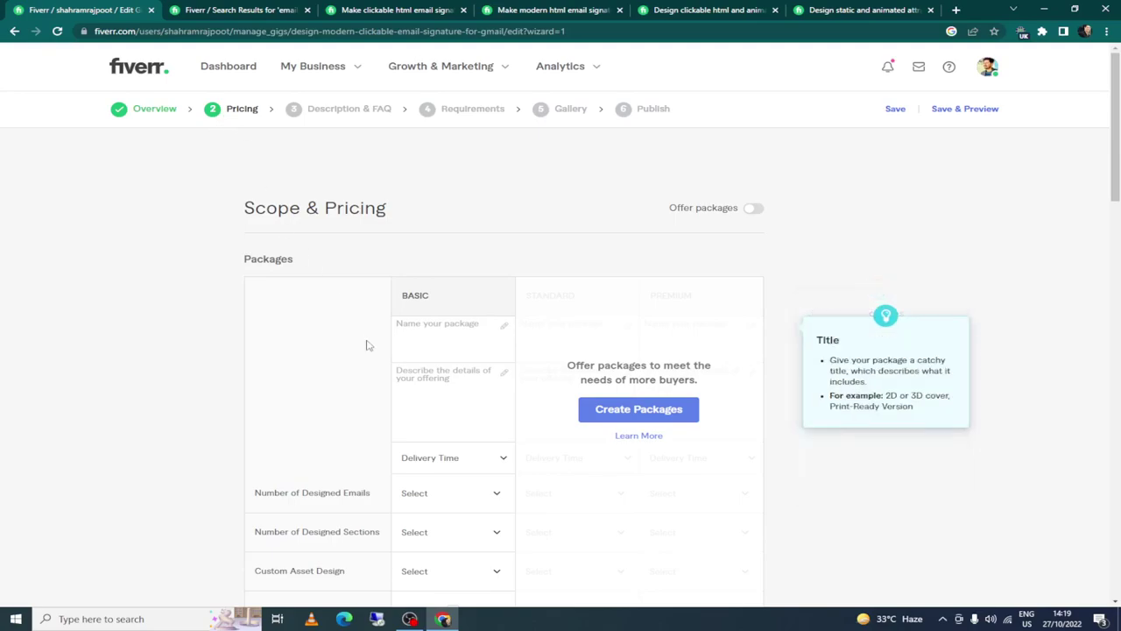
Step: Turn on the three-package offer and switch it back off
scroll(383, 351, "down", 1)
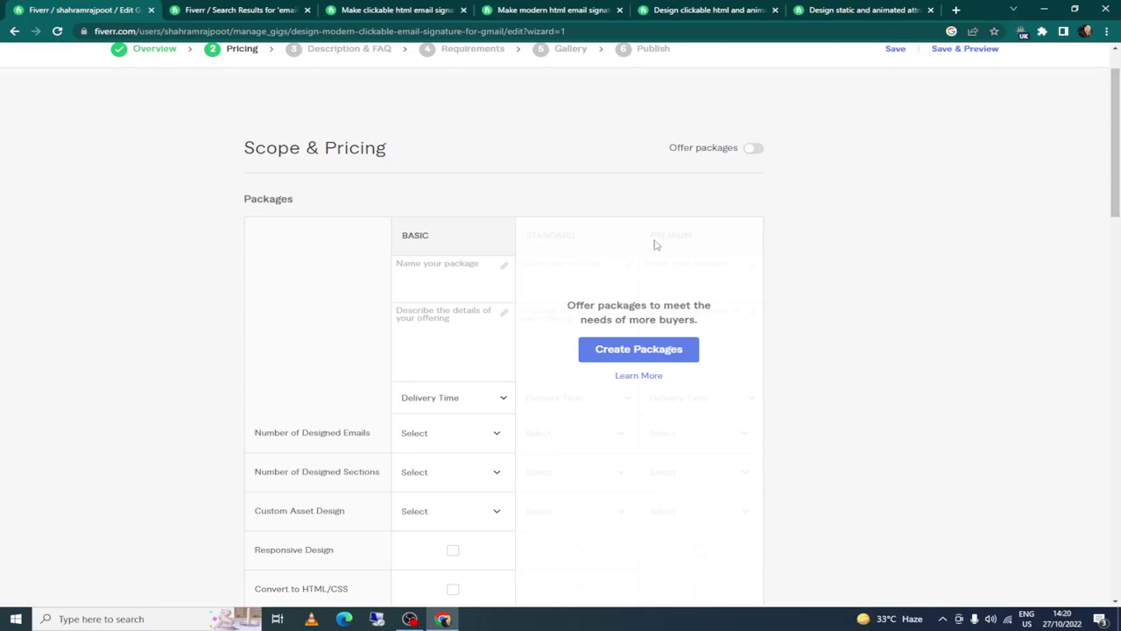
mouse_move(631, 219)
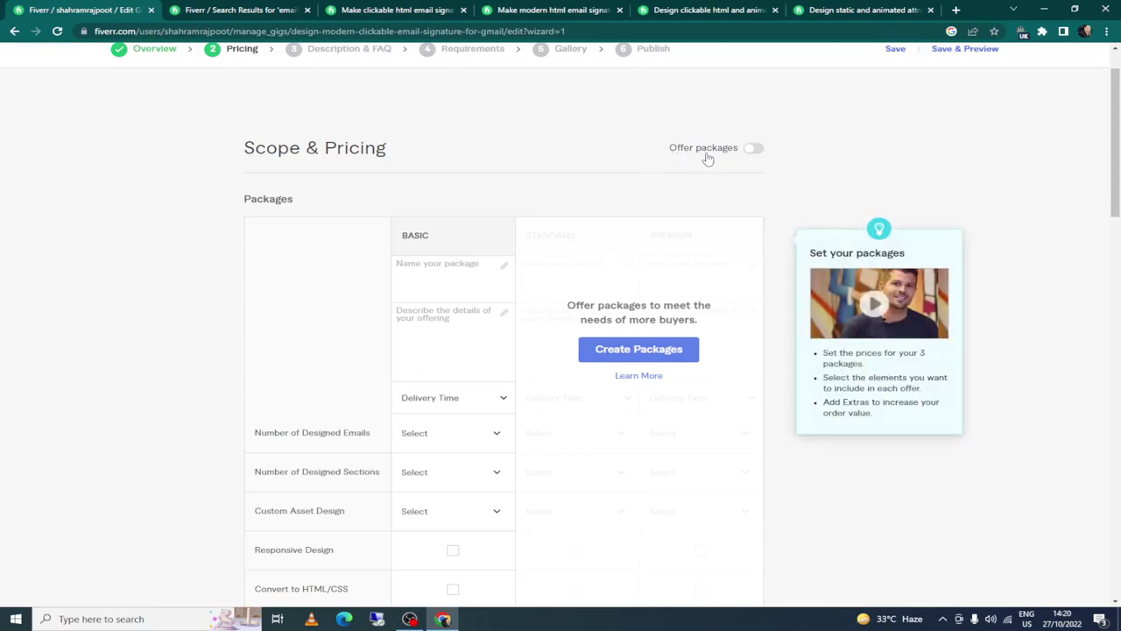
left_click(755, 151)
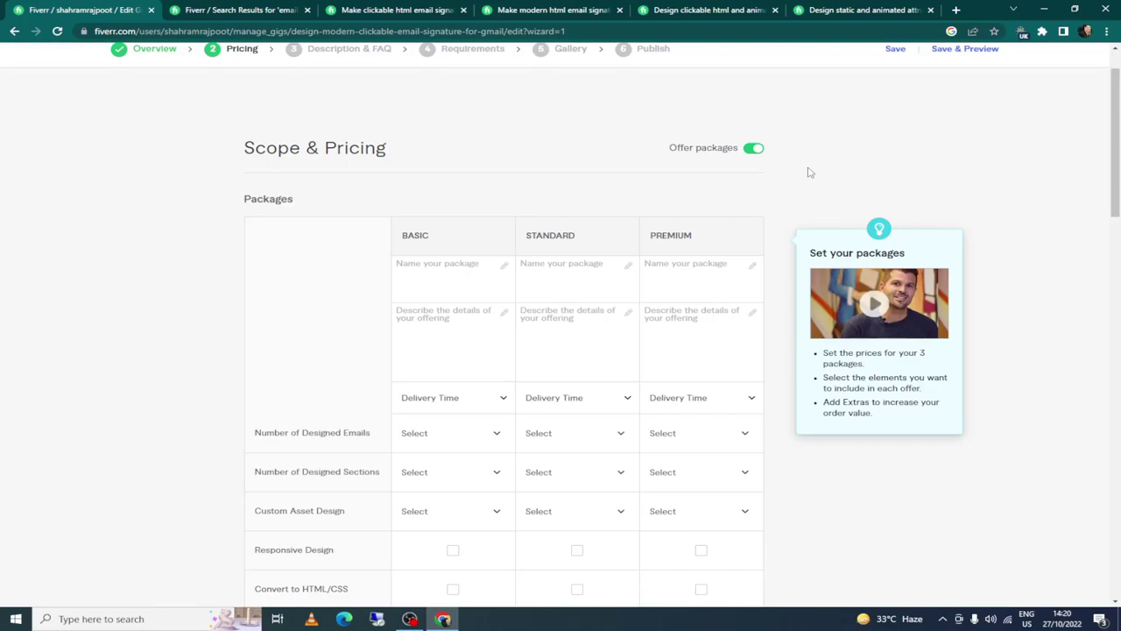
left_click(754, 150)
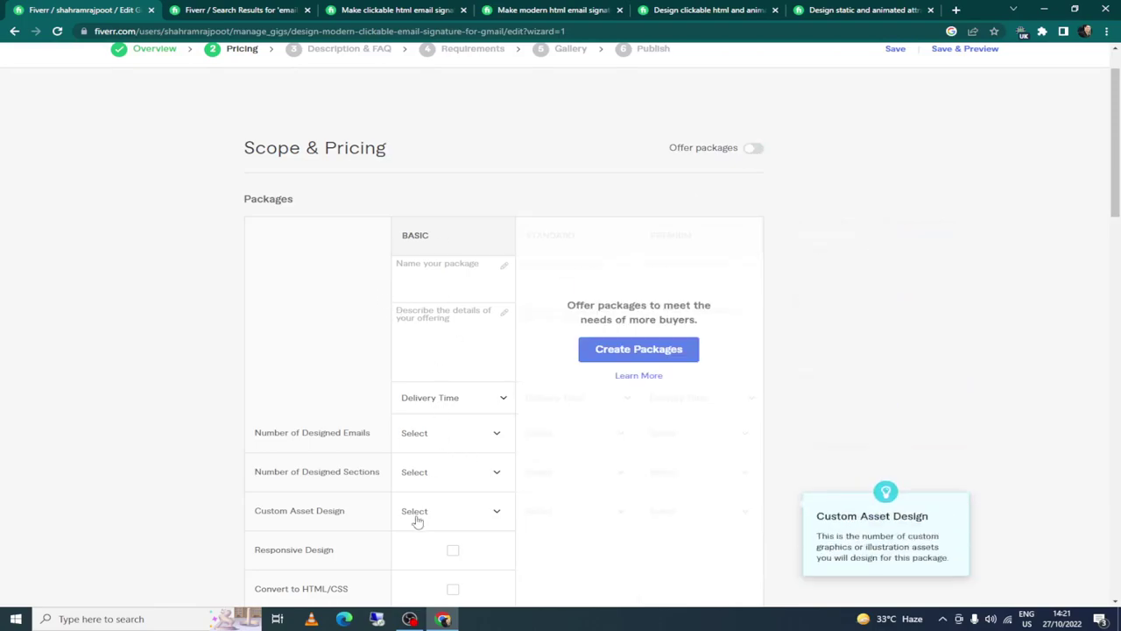
Step: Look over the Basic package's options and open its package name for editing
scroll(435, 316, "down", 3)
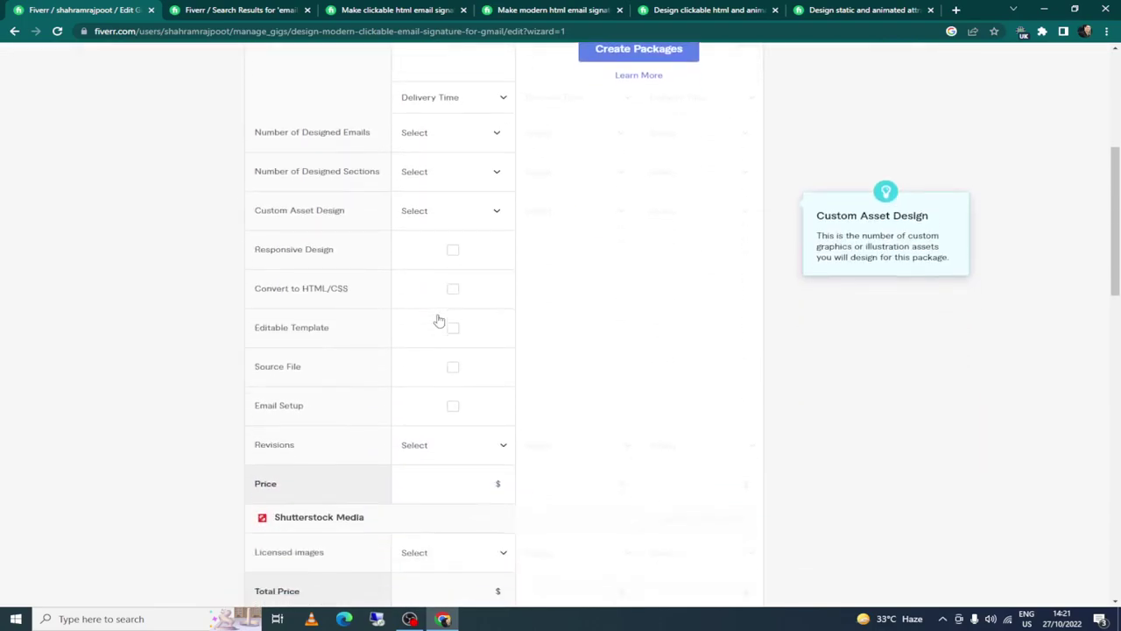
scroll(439, 320, "up", 3)
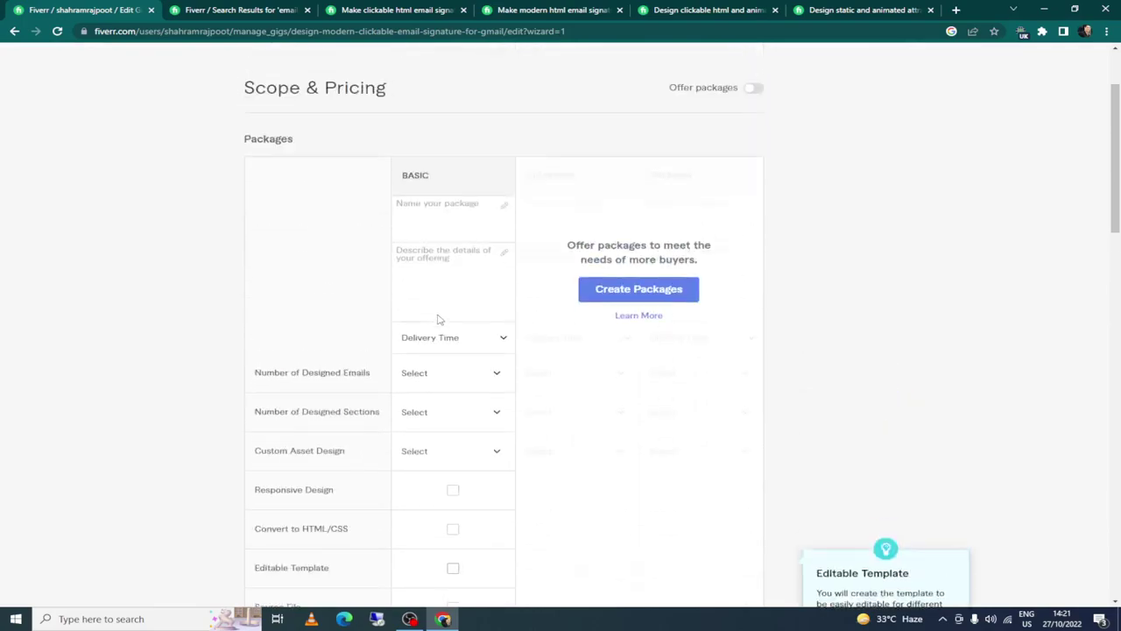
left_click(451, 211)
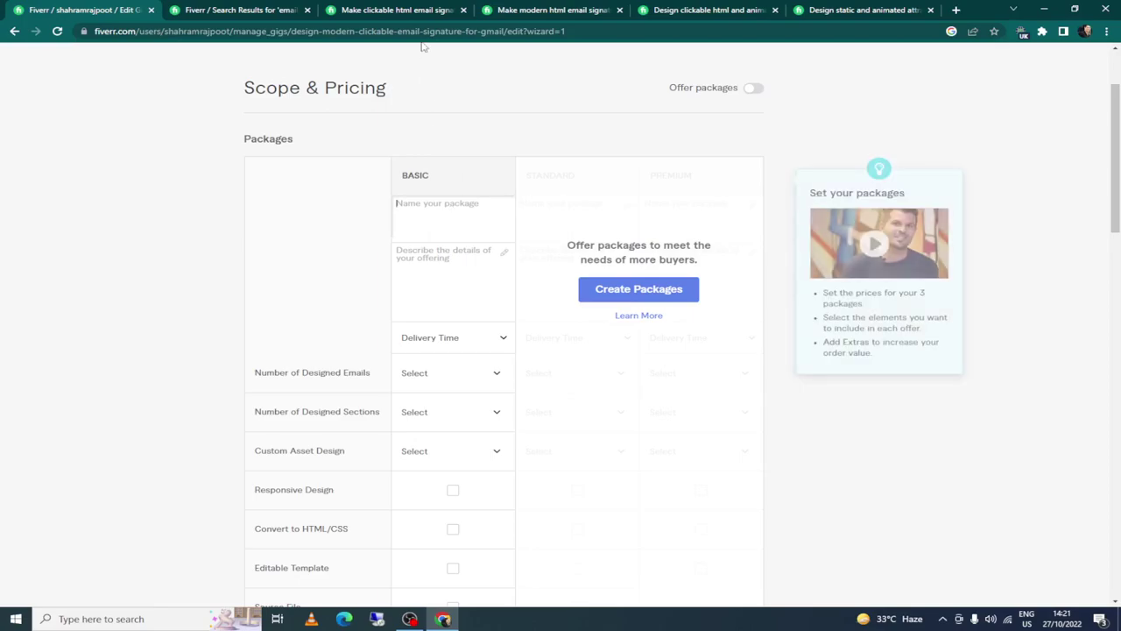
Step: Open the competing gig for clickable HTML email signatures and go through it from its reviews back to its overview
left_click(382, 9)
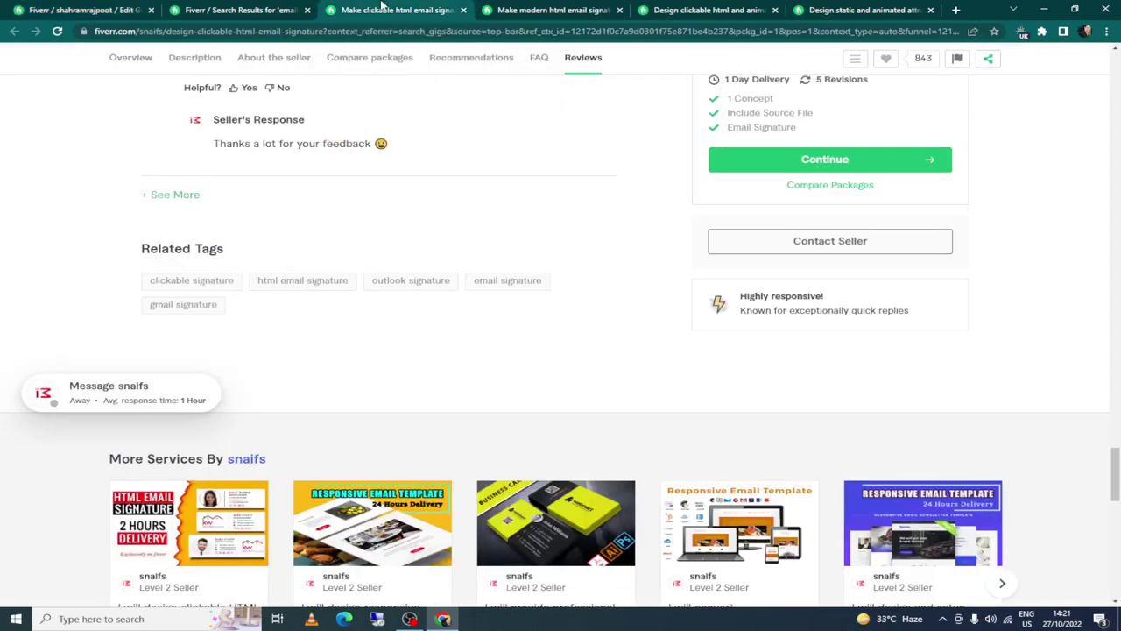
scroll(477, 181, "up", 15)
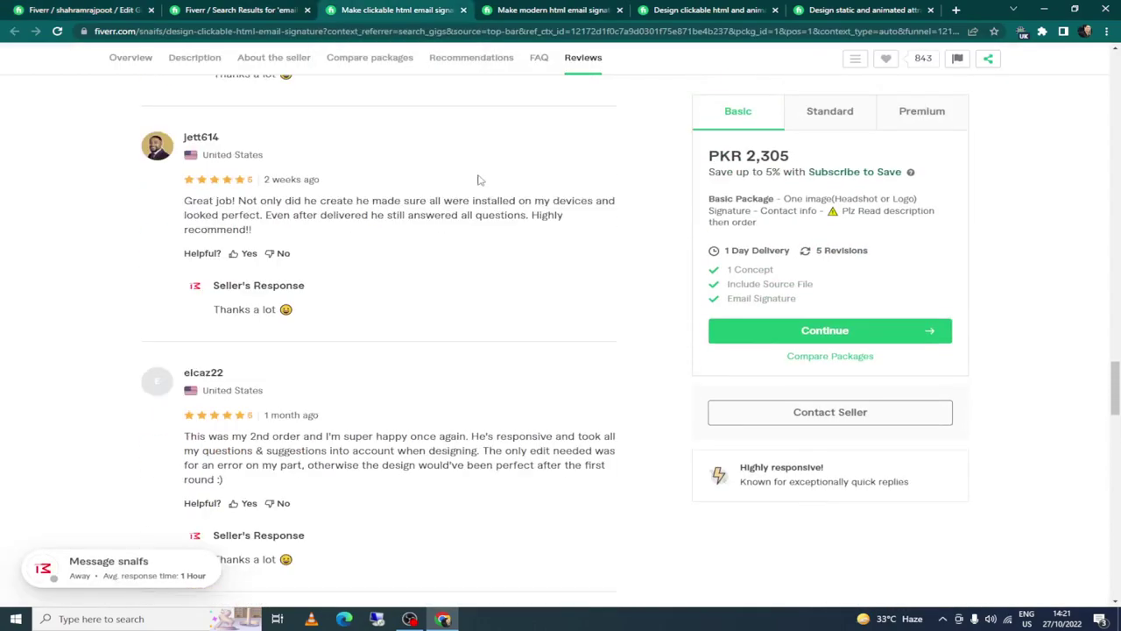
scroll(477, 182, "up", 15)
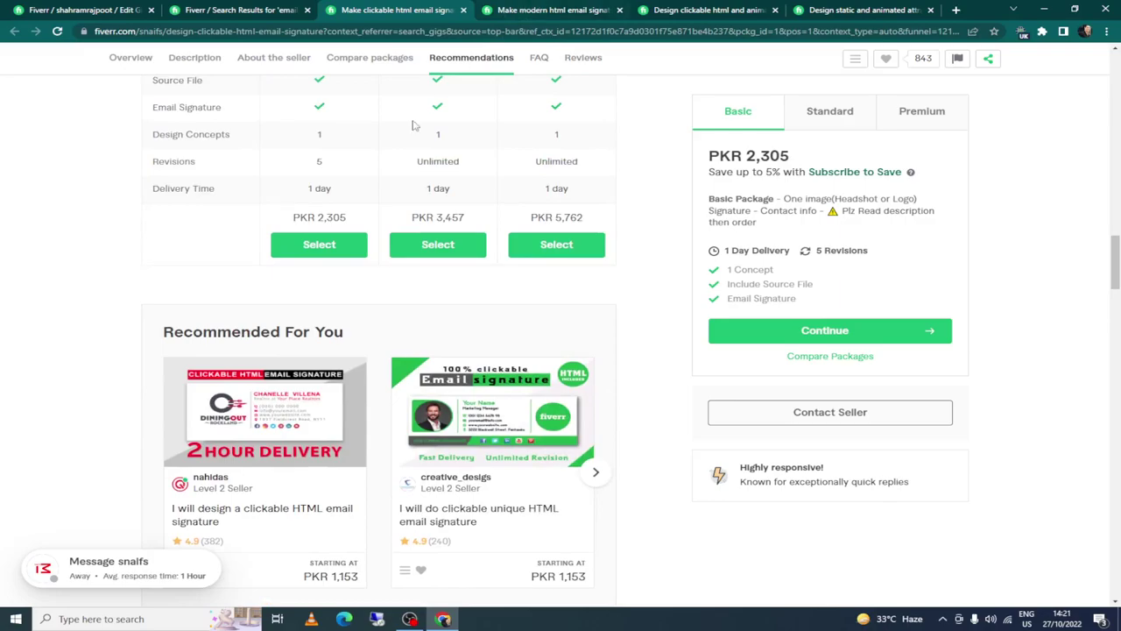
scroll(401, 184, "up", 5)
mouse_move(401, 184)
scroll(401, 184, "up", 15)
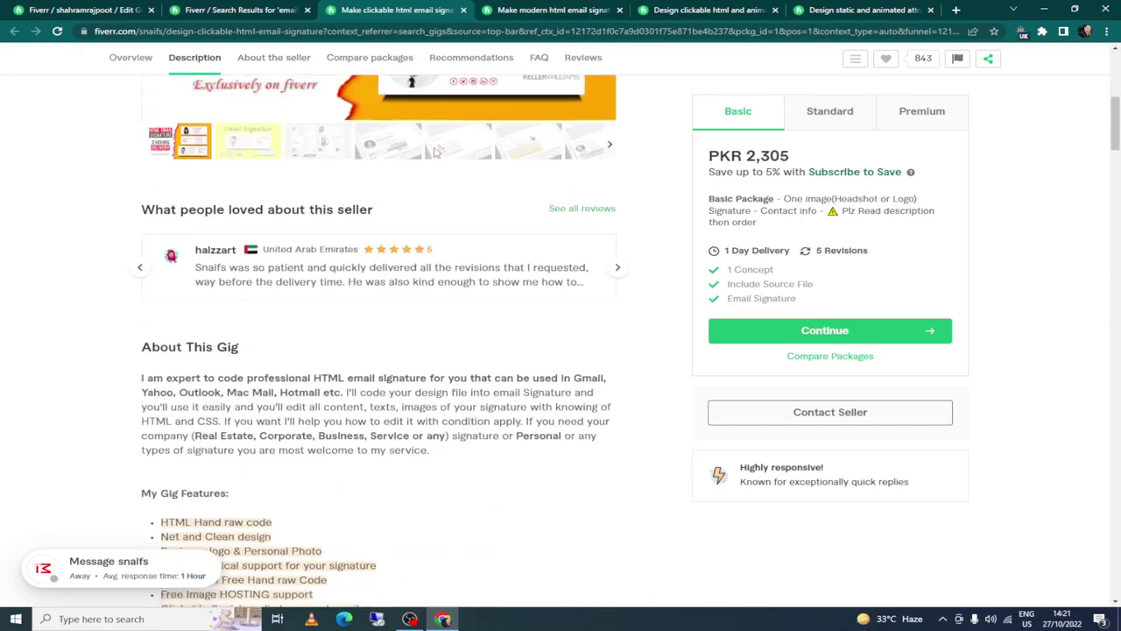
scroll(437, 150, "up", 5)
Step: View the modern HTML signature gig and the clickable HTML and animated signature gig from their reviews back to their overviews
key("ctrl+Tab")
middle_click(647, 316)
scroll(647, 315, "up", 15)
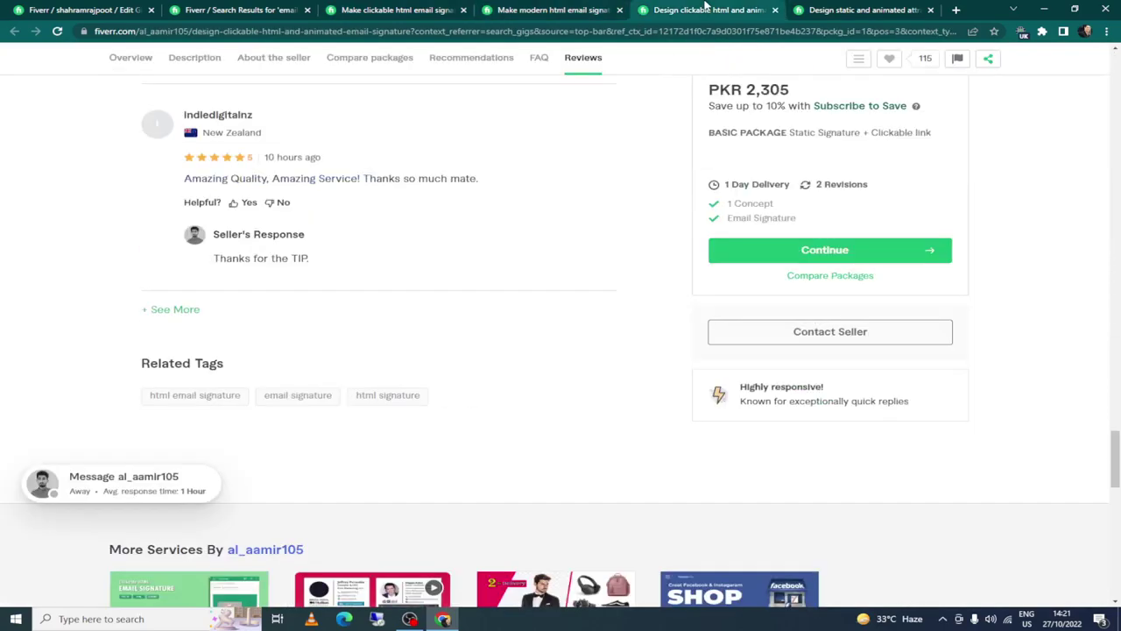
key("ctrl+Tab")
middle_click(606, 219)
scroll(606, 219, "up", 15)
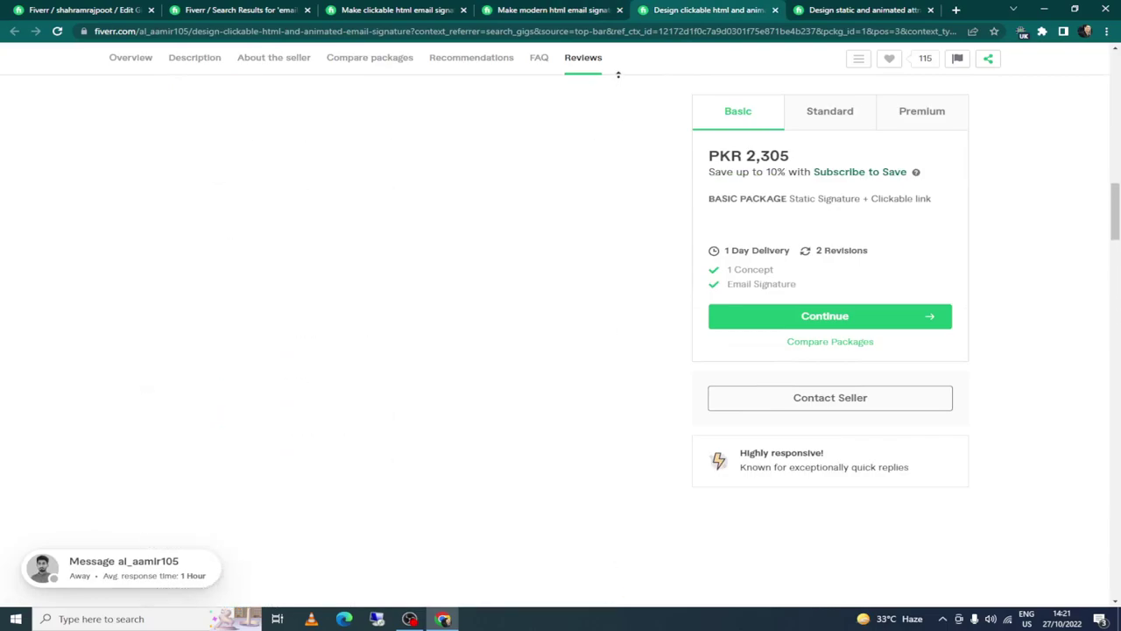
scroll(628, 84, "up", 1)
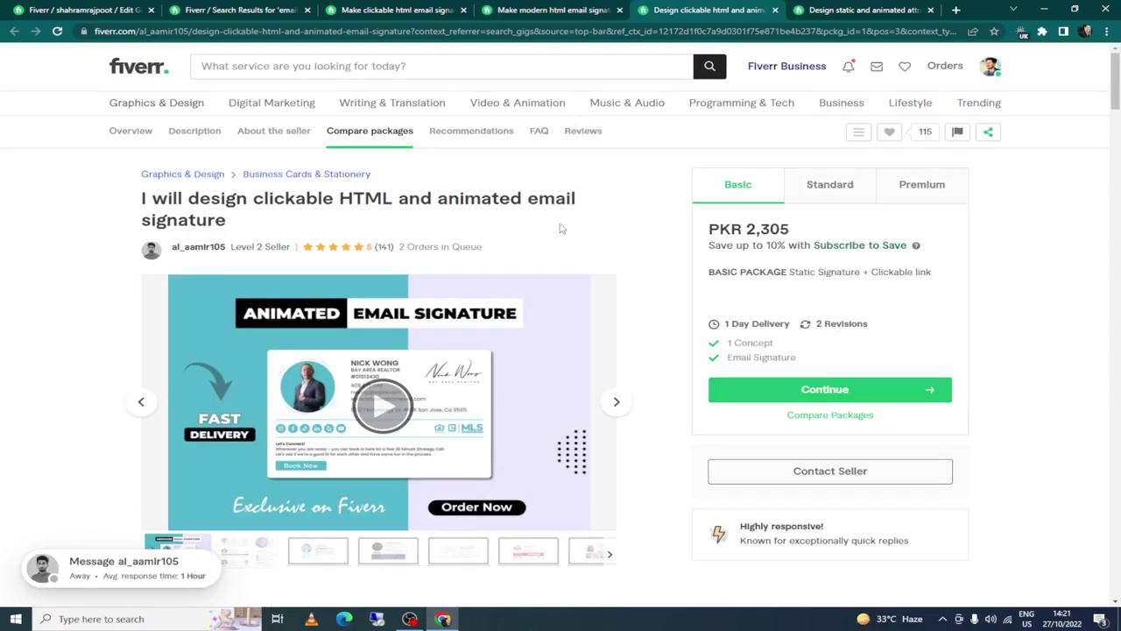
Step: Open the static and animated email signature GIF gig and go from its reviews back to its overview
left_click(819, 9)
middle_click(594, 196)
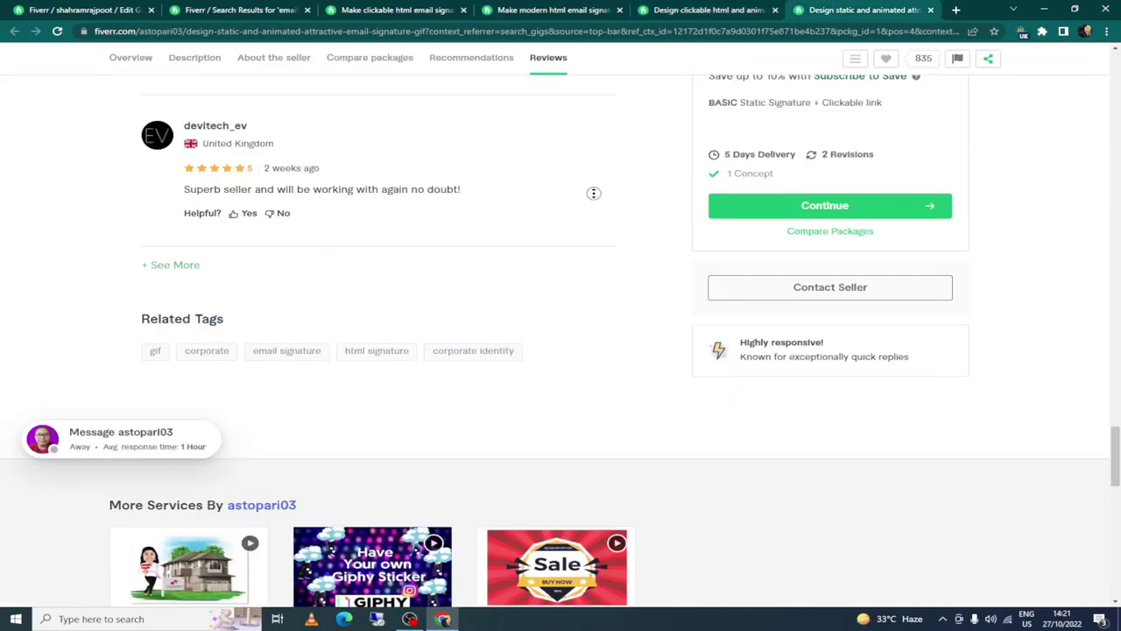
scroll(594, 195, "up", 2)
scroll(608, 126, "up", 15)
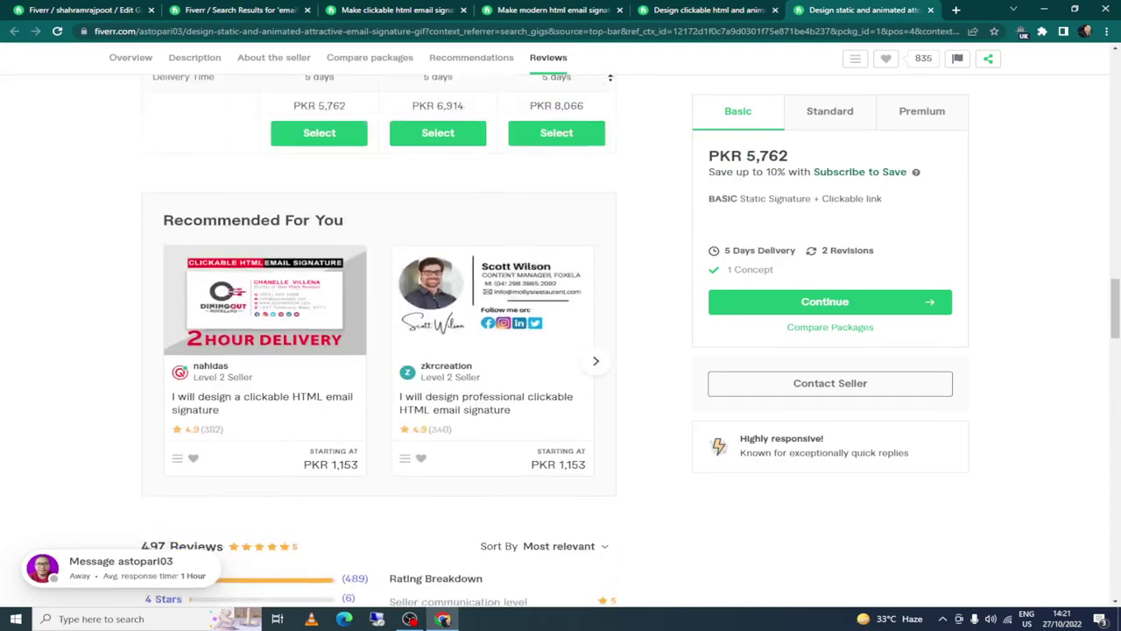
scroll(620, 82, "up", 10)
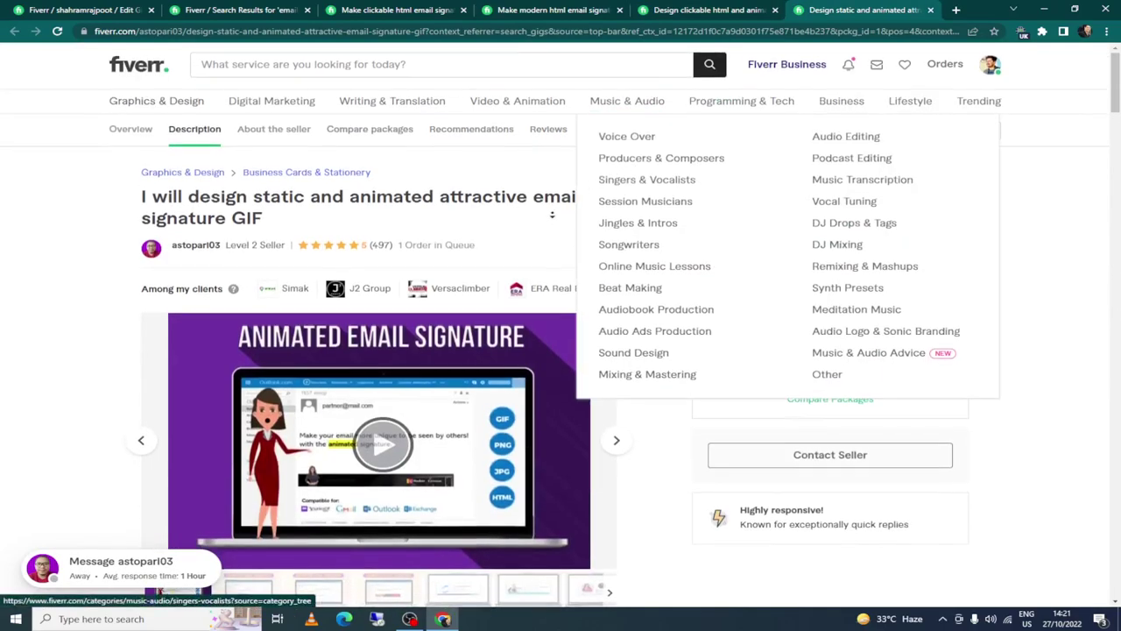
scroll(552, 219, "down", 1)
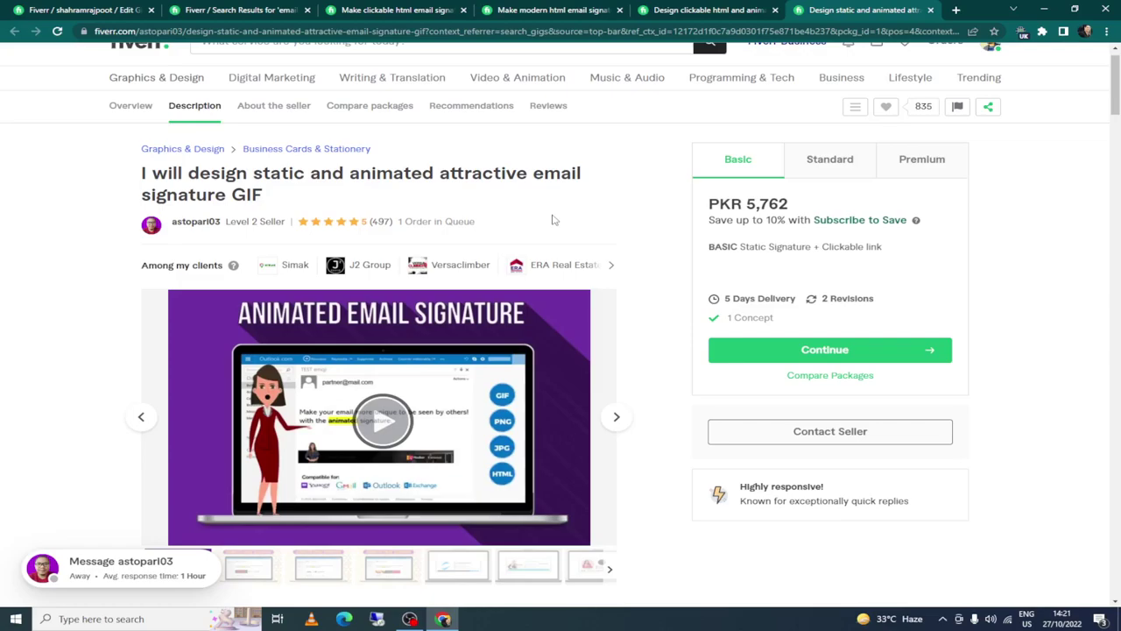
Step: Examine the clickable HTML email signature gig for Outlook, Gmail and Apple, from its description down to the package comparison
left_click(410, 8)
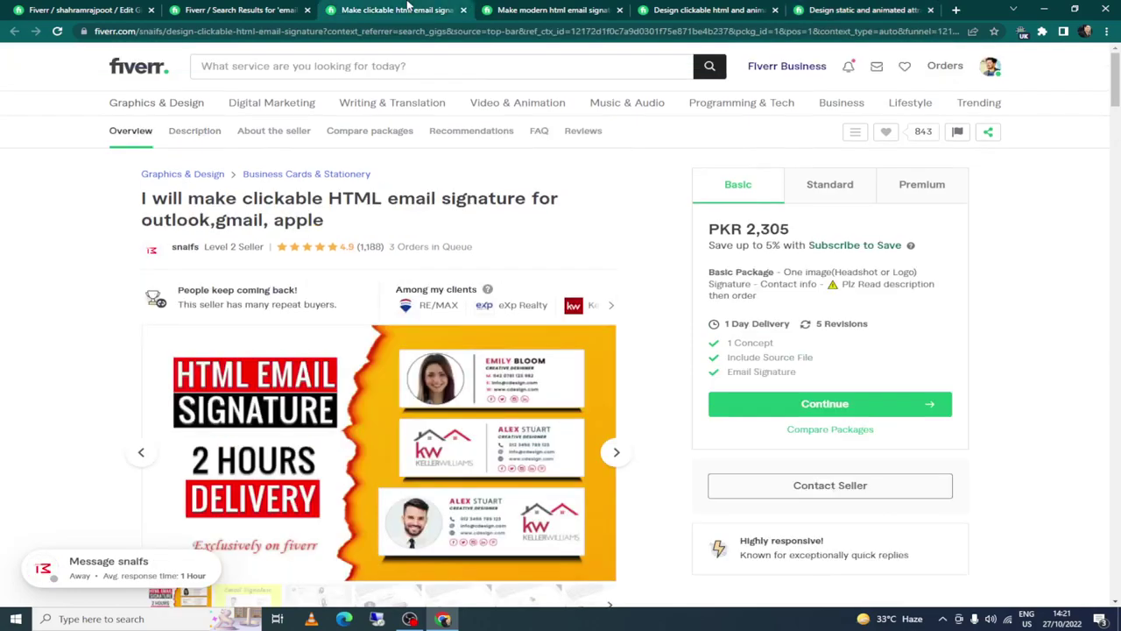
scroll(372, 277, "down", 1)
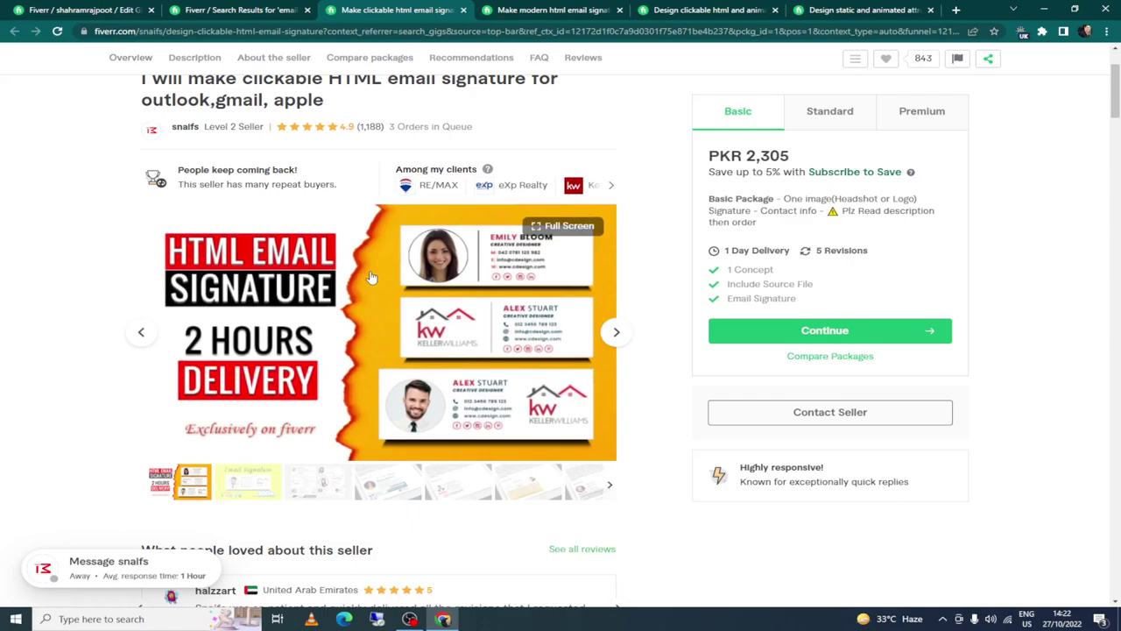
scroll(372, 277, "down", 5)
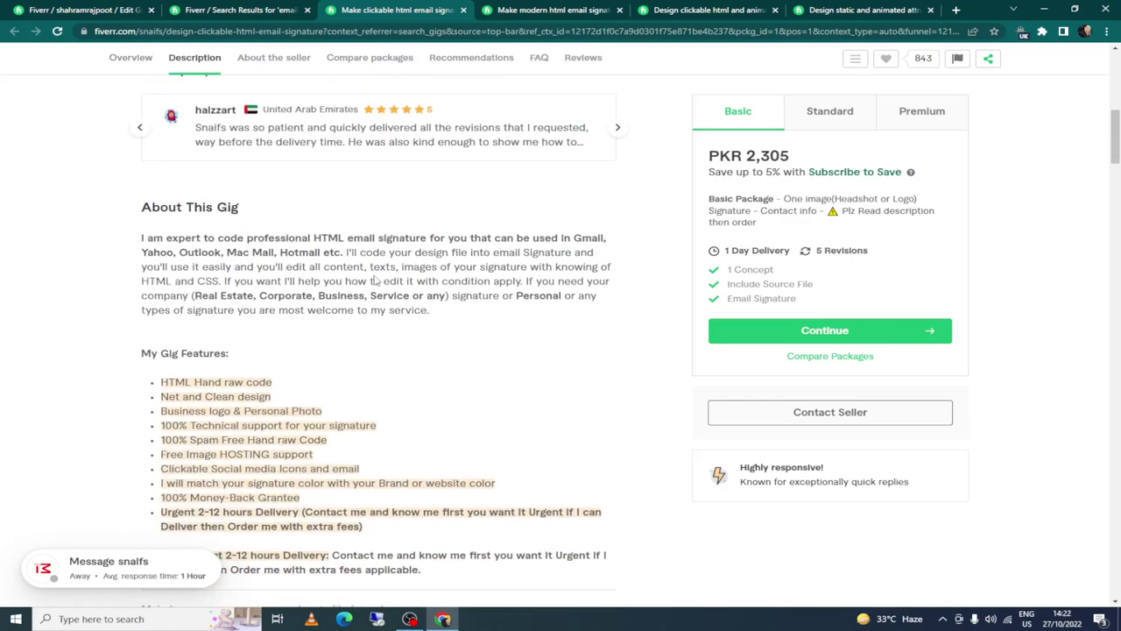
scroll(375, 280, "down", 5)
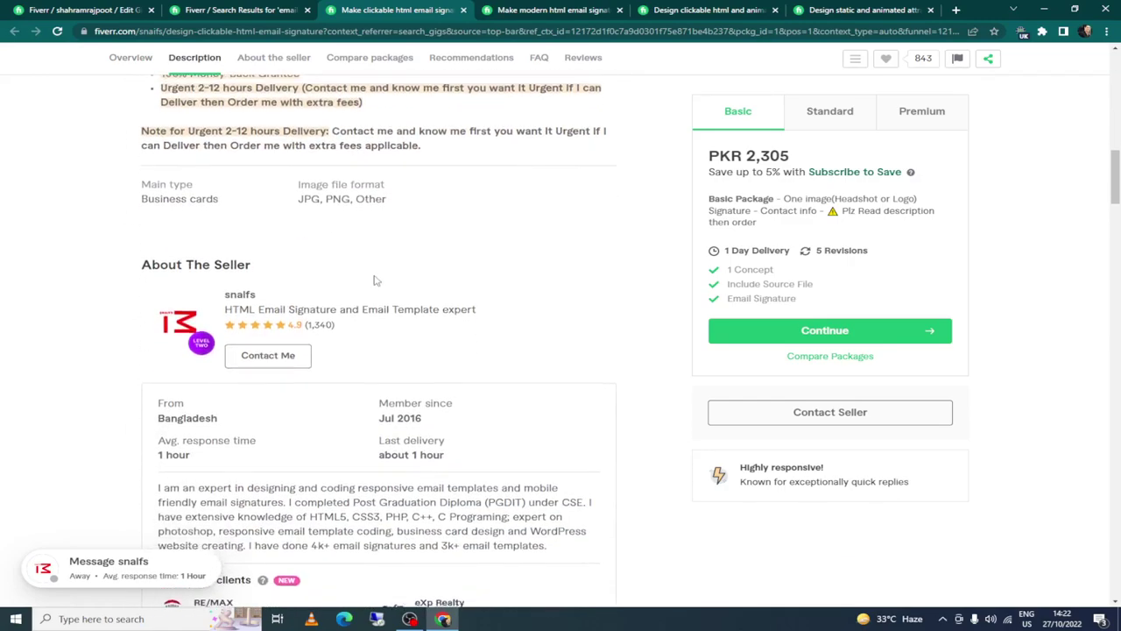
scroll(375, 279, "down", 3)
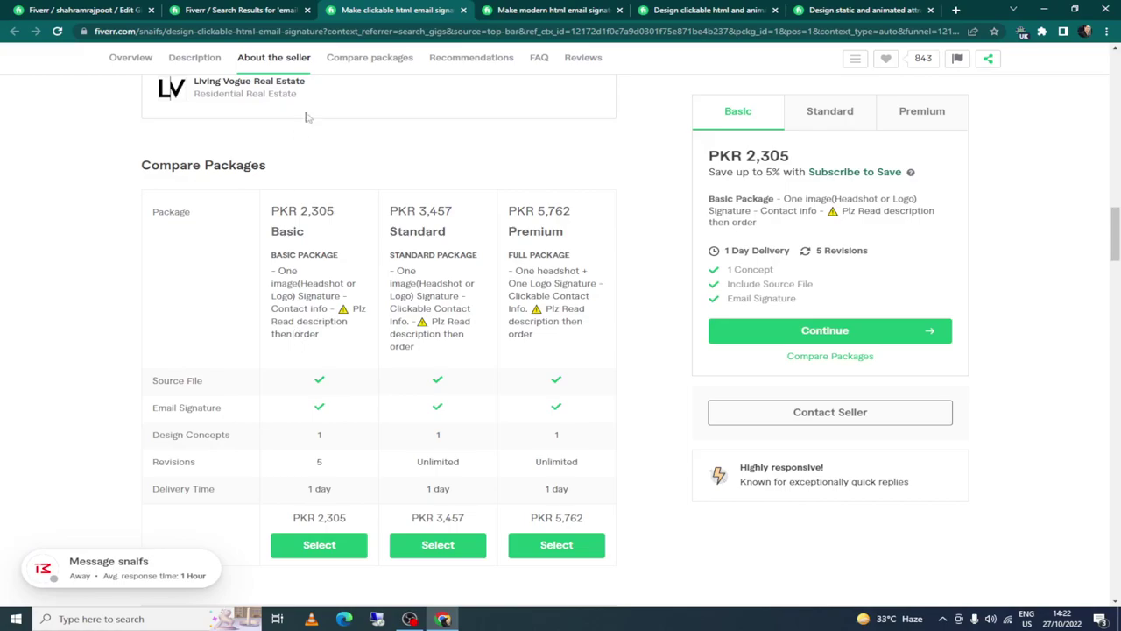
Step: Examine the package comparison of the modern HTML email signature gig, checking the title used for its Basic package
left_click(547, 10)
scroll(422, 372, "down", 15)
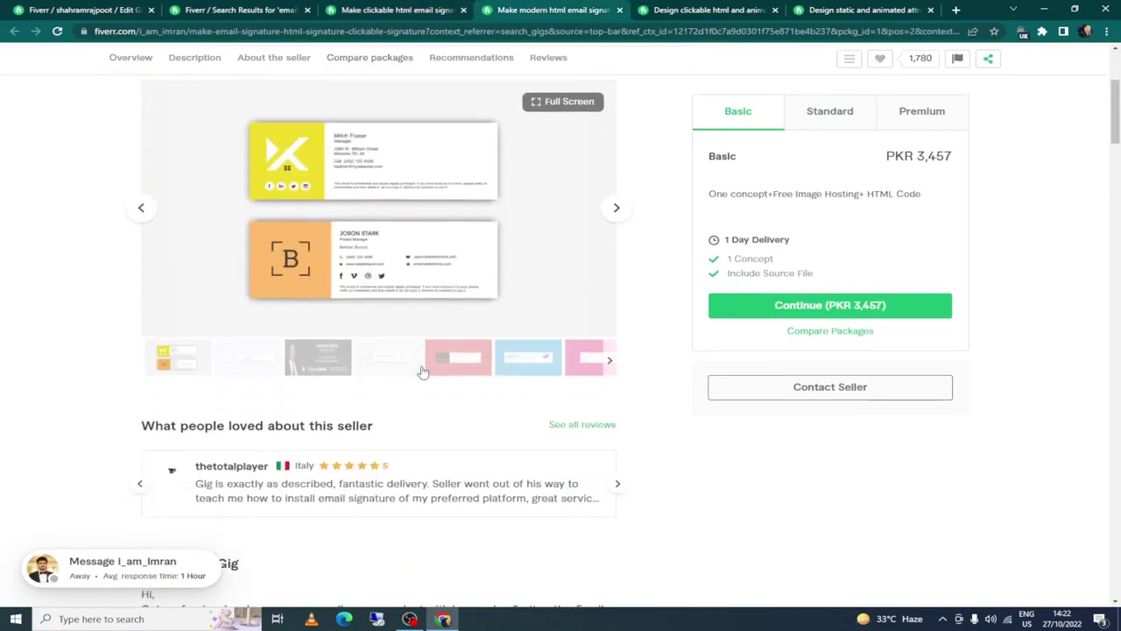
scroll(422, 373, "down", 5)
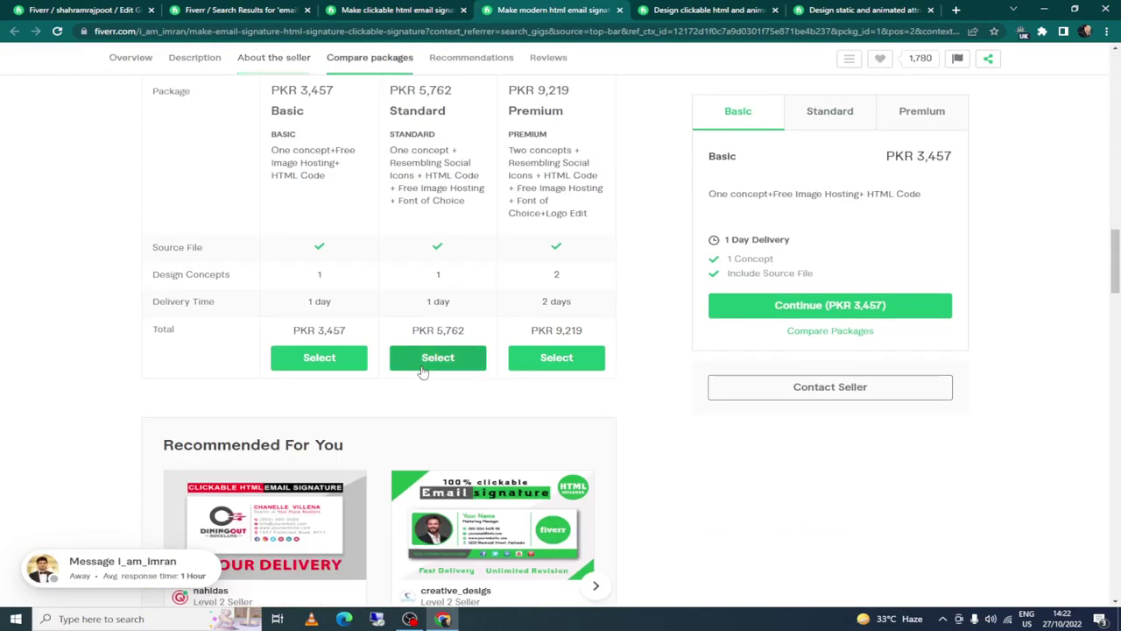
scroll(422, 372, "up", 1)
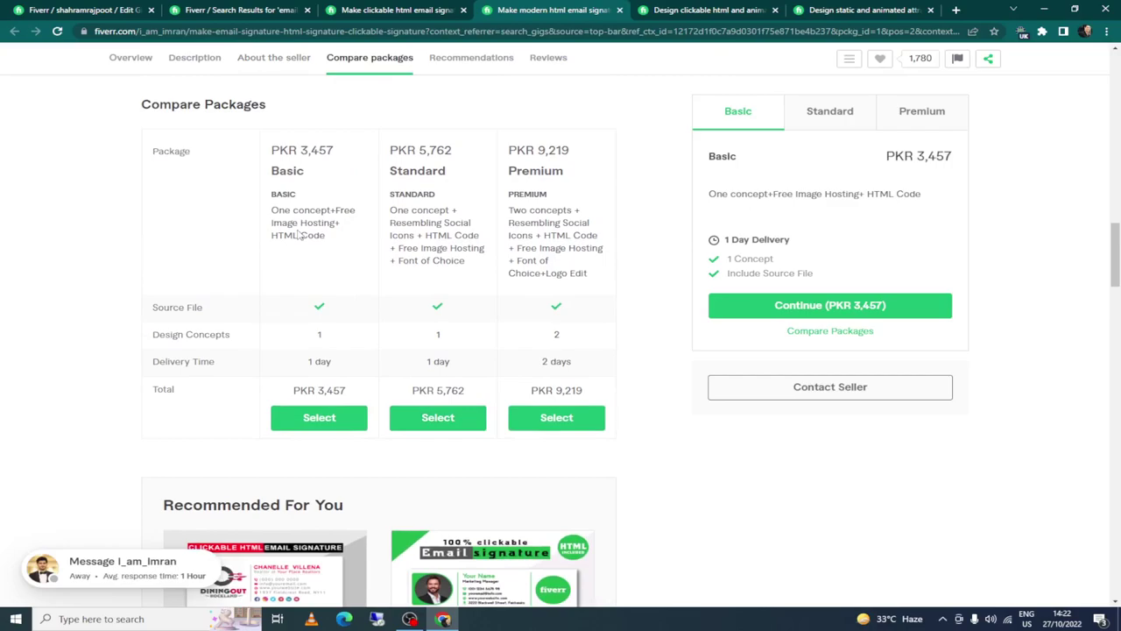
left_click_drag(274, 196, 308, 198)
left_click(308, 198)
Step: Return to the gig being edited and name its Basic package "Basic"
left_click(105, 9)
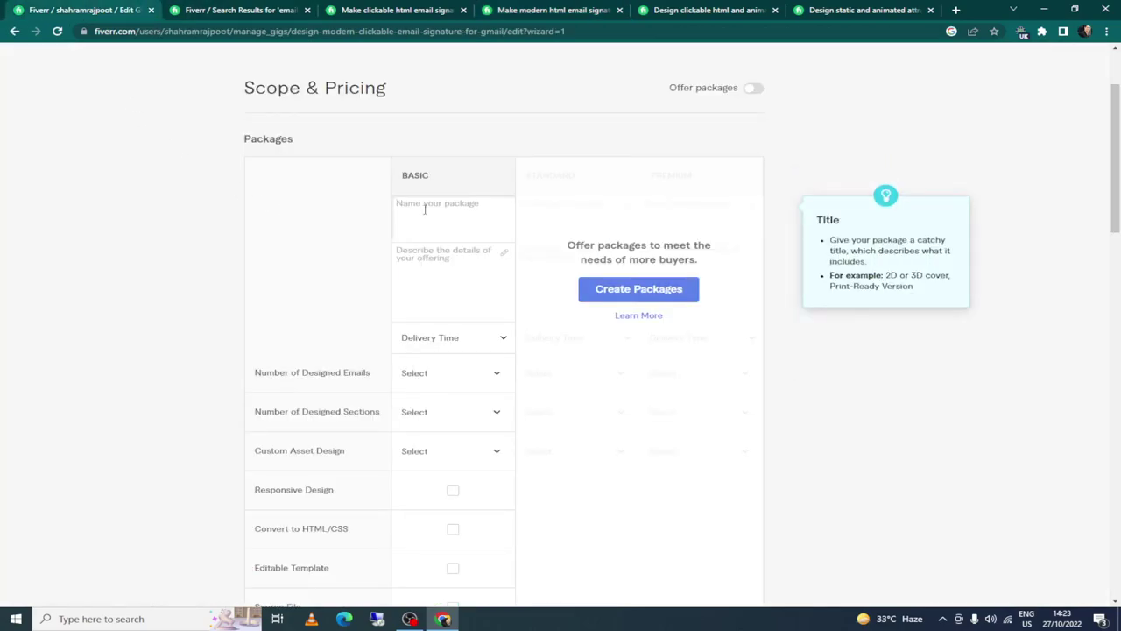
type("Basic")
left_click(445, 265)
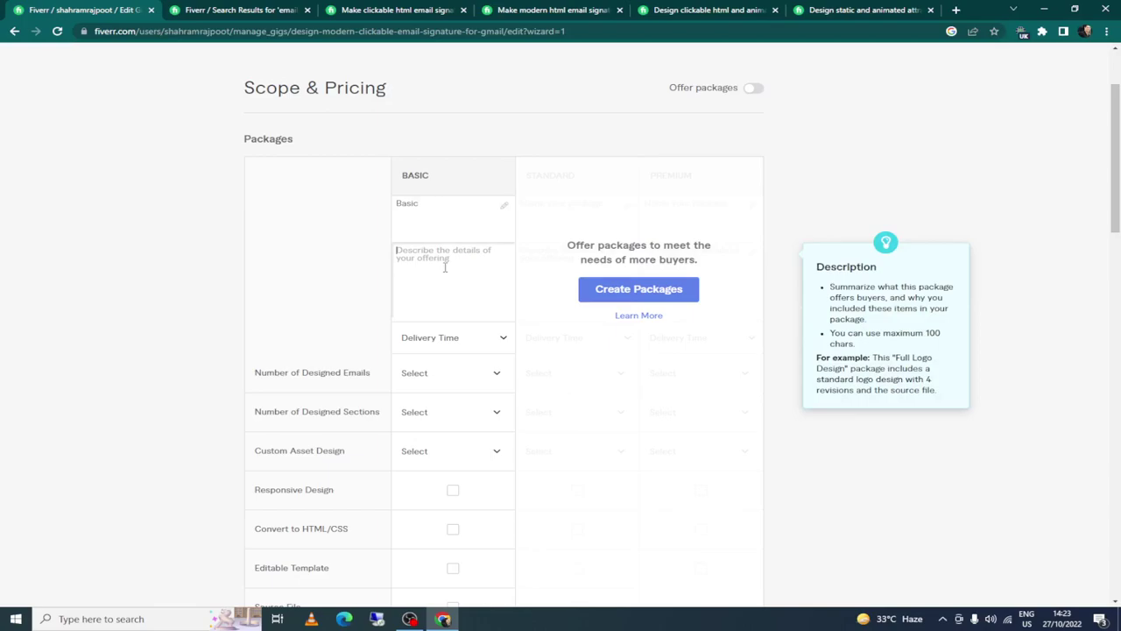
left_click(473, 210)
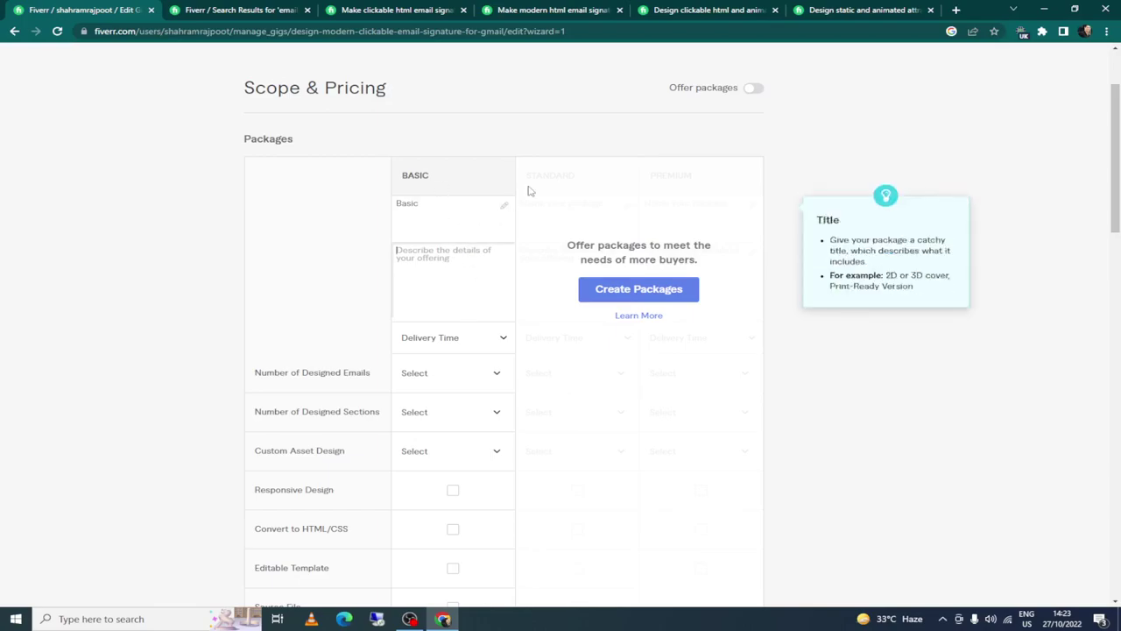
Step: Copy the "BASIC PACKAGE" title from the package comparison of the clickable HTML and animated email signature gig
left_click(708, 8)
scroll(427, 392, "down", 6)
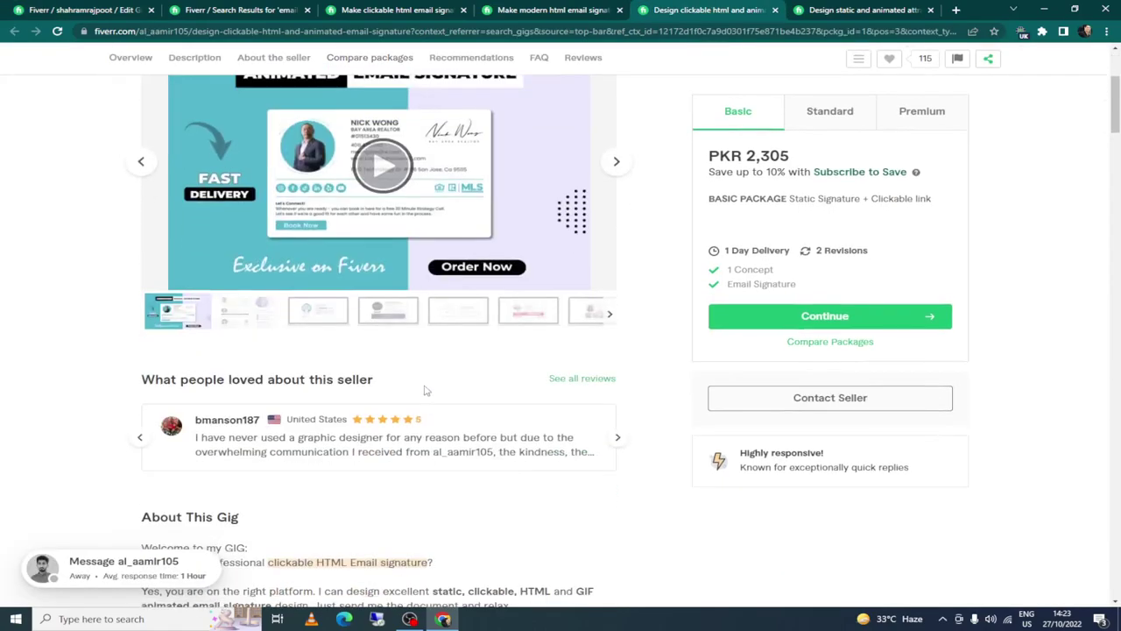
scroll(427, 391, "down", 9)
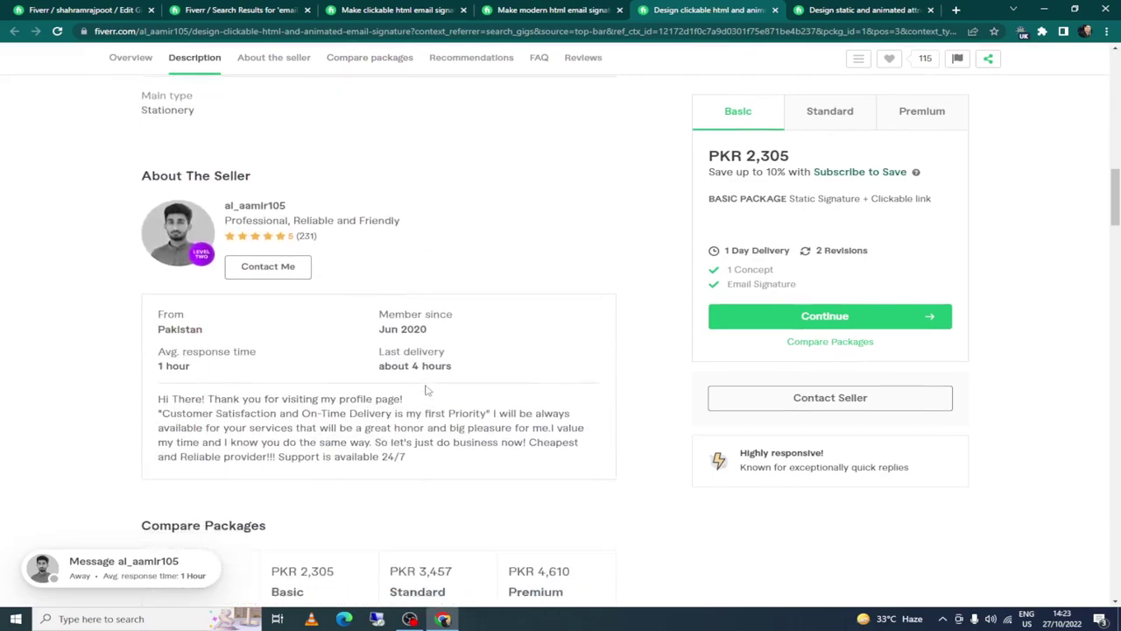
scroll(426, 391, "down", 3)
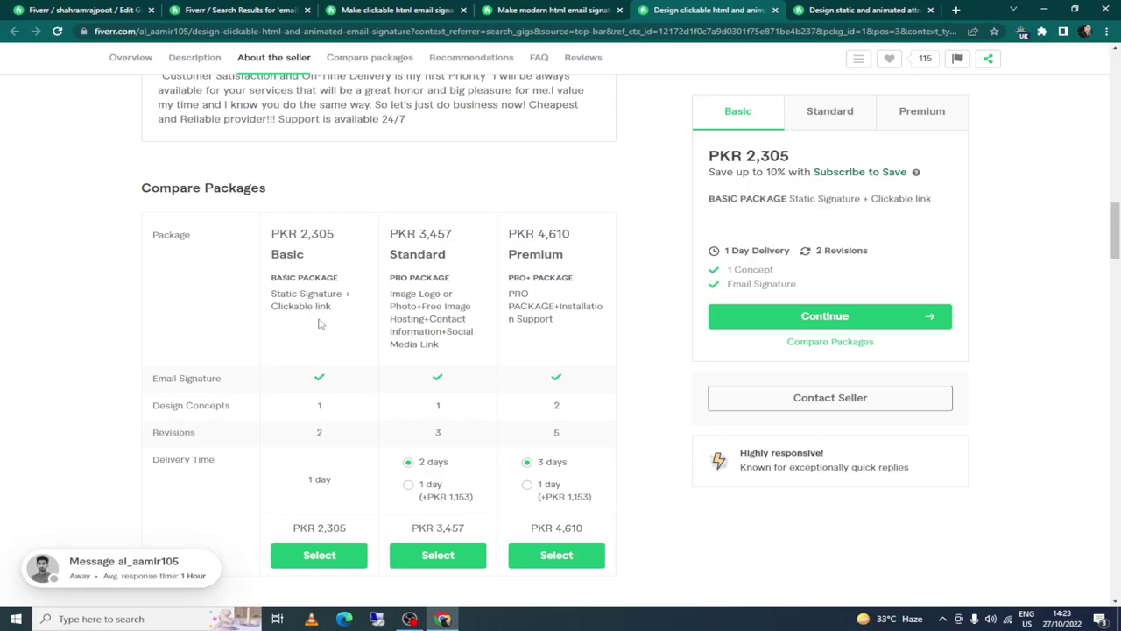
left_click_drag(272, 281, 347, 282)
key("ctrl+c")
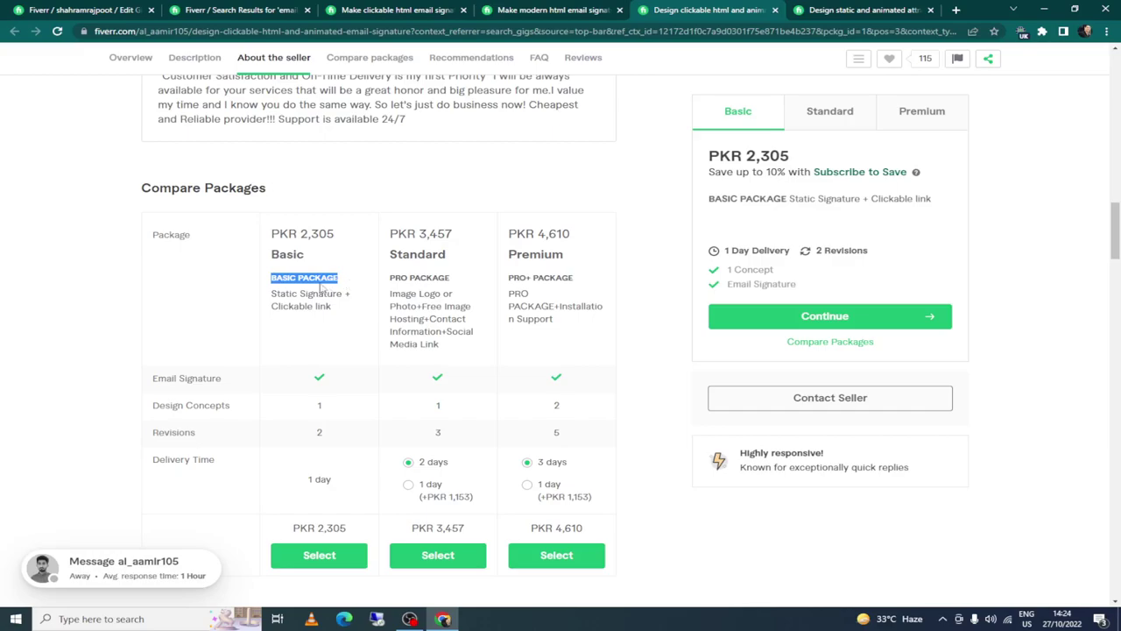
Step: Start the Basic package's description in the gig being edited with "BASIC PACKAGE" on its own line
left_click(103, 9)
left_click(410, 256)
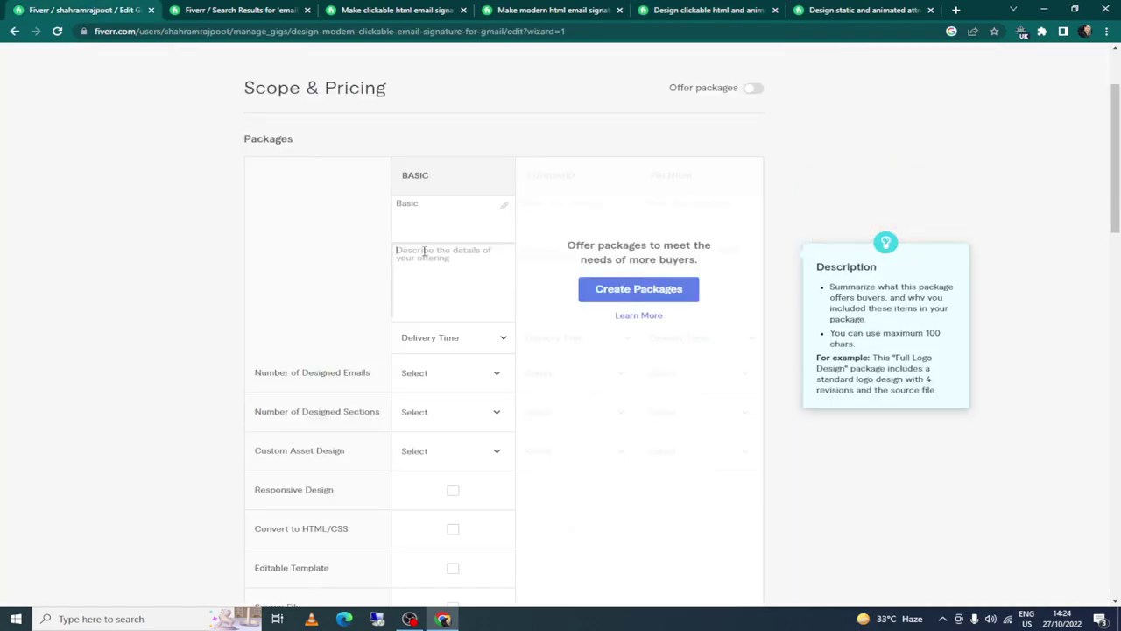
key("ctrl+v")
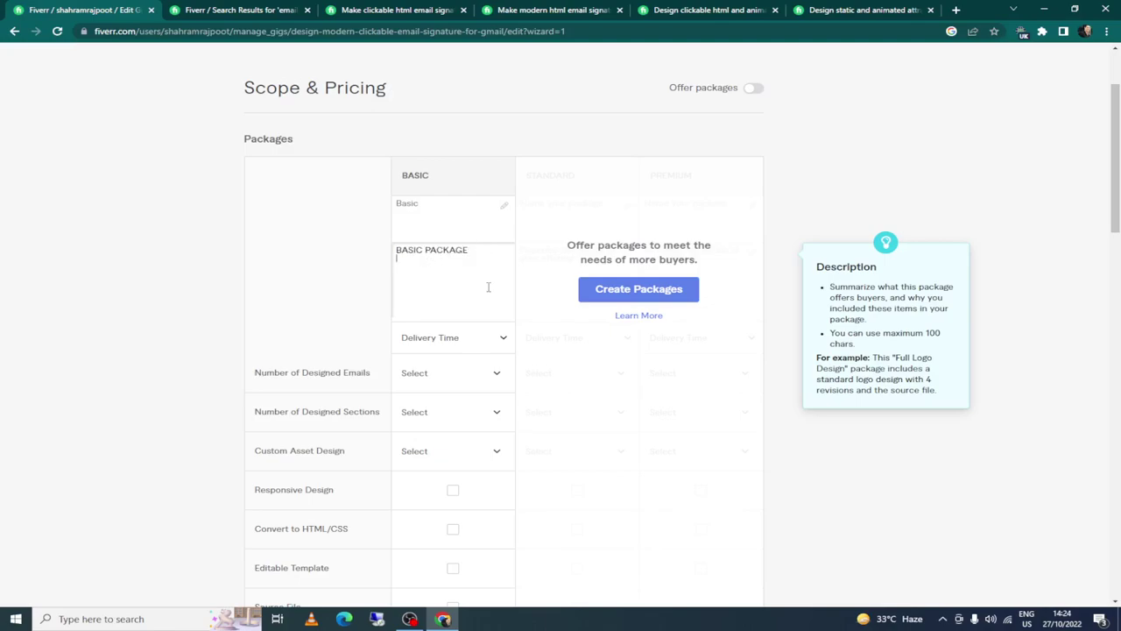
key("Return")
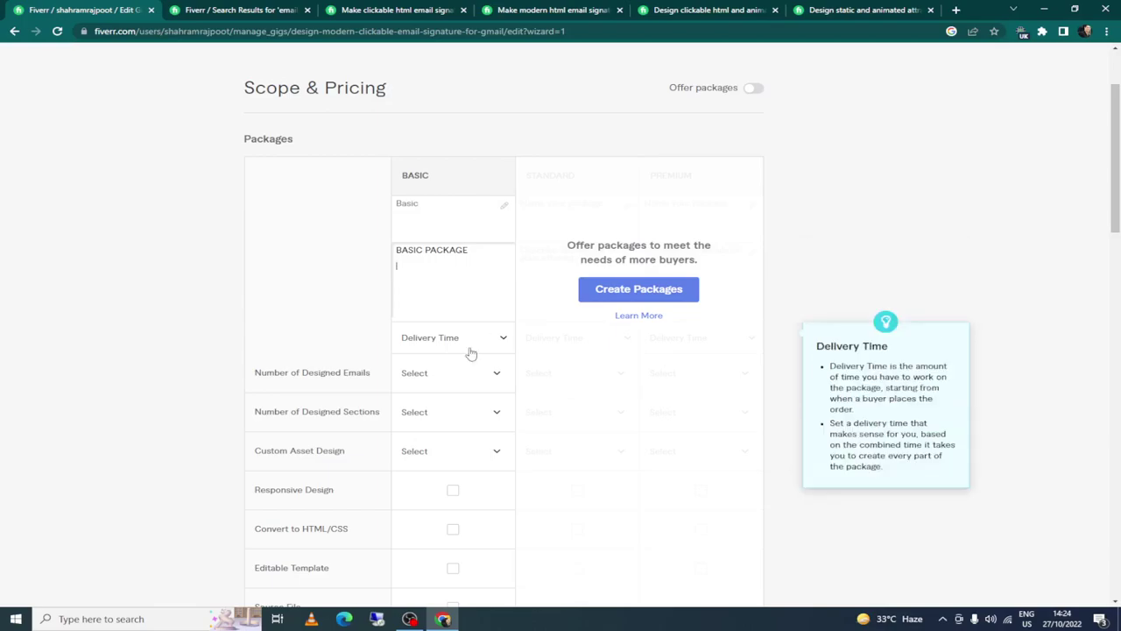
Step: Examine the package comparisons of the static and animated signature GIF gig and the clickable HTML signature gig for wording of the Basic description
left_click(855, 9)
scroll(254, 366, "down", 1)
scroll(217, 355, "down", 5)
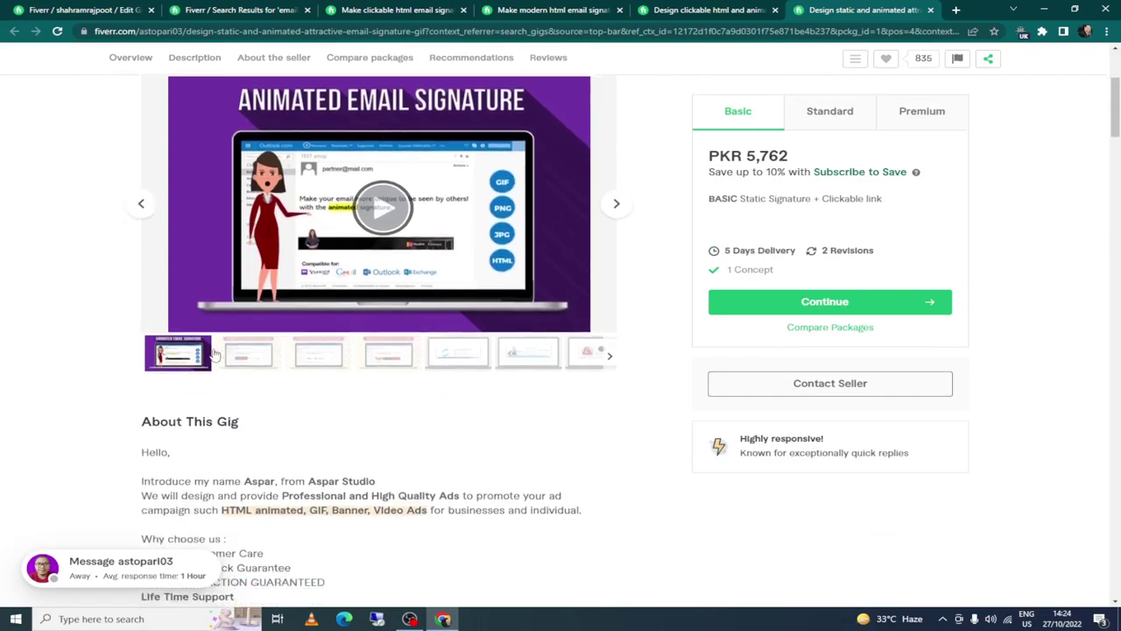
scroll(216, 350, "down", 7)
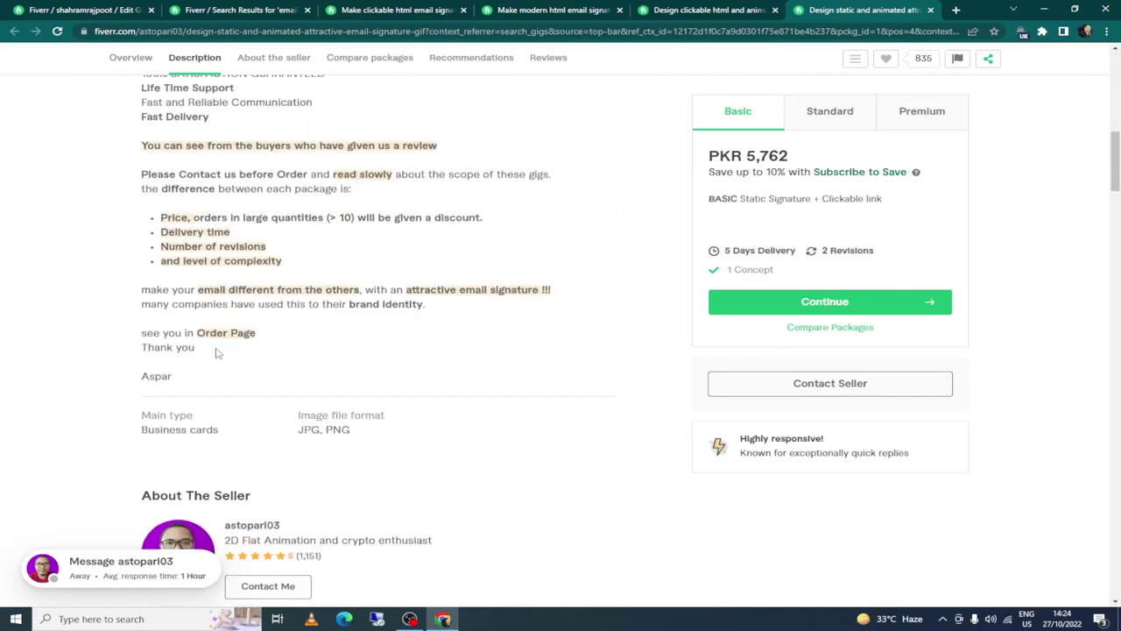
scroll(351, 345, "down", 5)
scroll(350, 346, "down", 2)
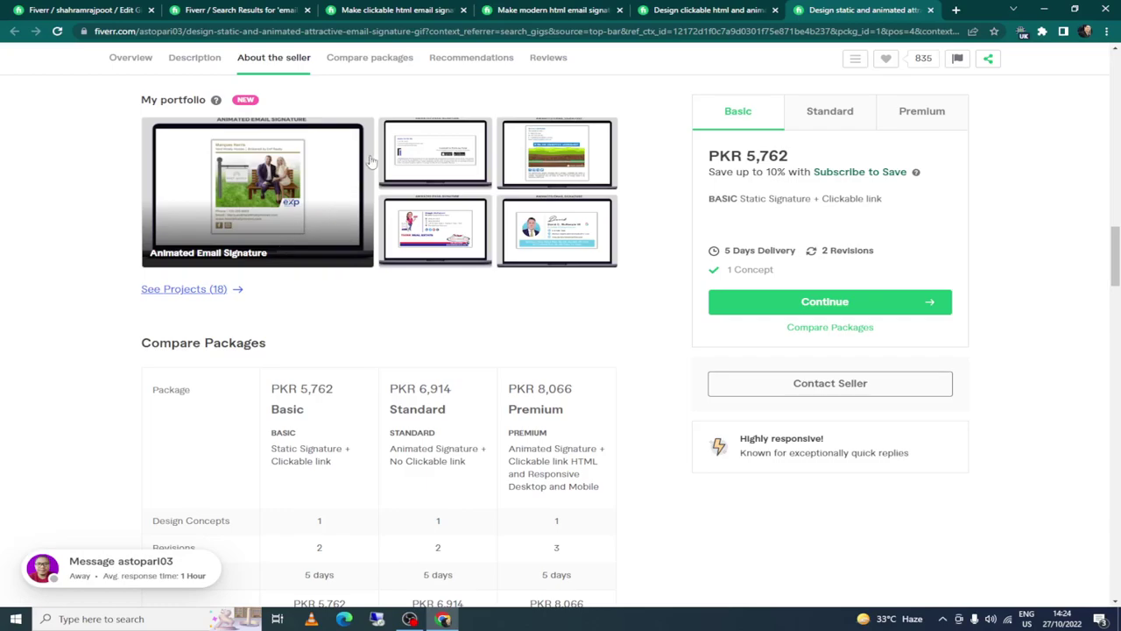
left_click(425, 7)
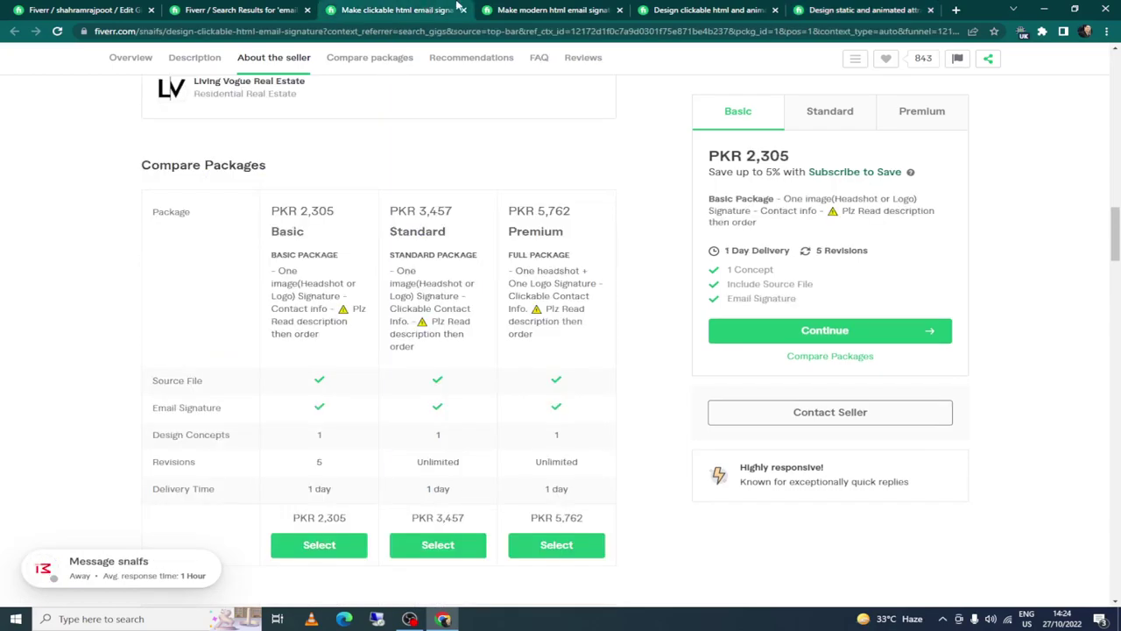
Step: Copy "One concept+Free Image Hosting+ HTML Code" from the modern HTML email signature gig's Basic package into the edited gig's Basic description
left_click(546, 7)
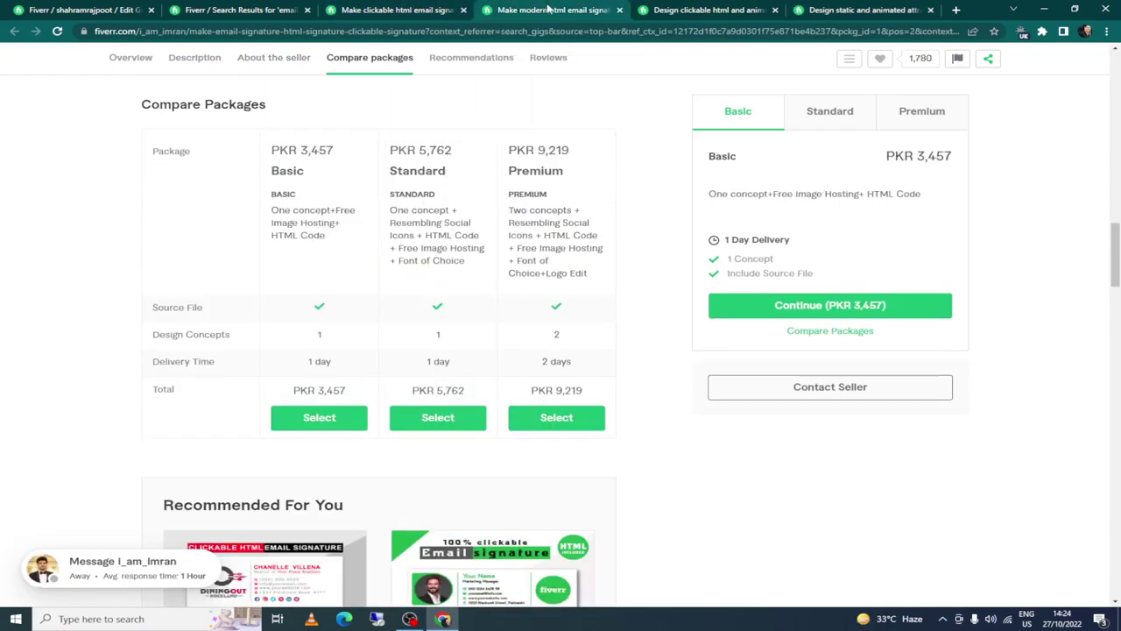
left_click_drag(273, 210, 348, 241)
key("ctrl+c")
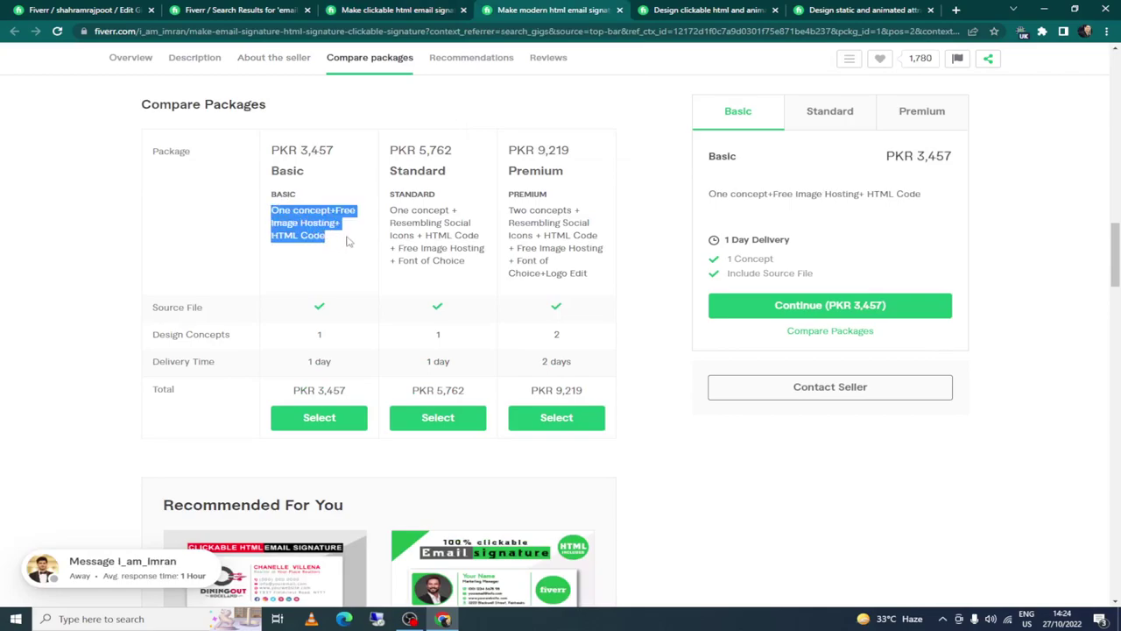
left_click(93, 7)
left_click(473, 275)
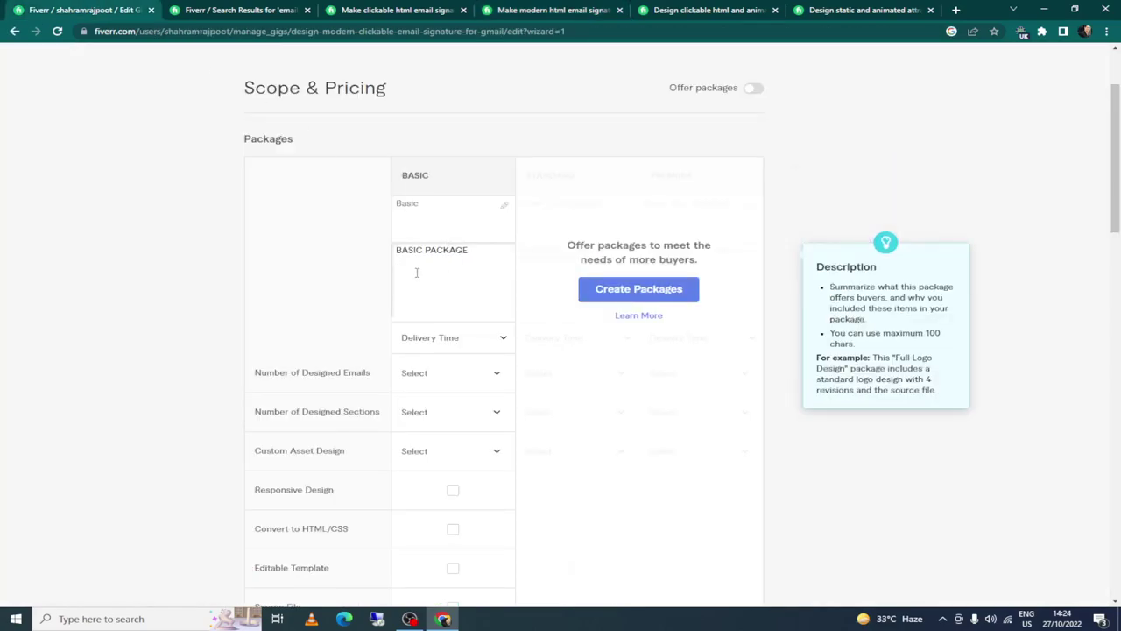
key("ctrl+v")
Step: Check the package descriptions of the clickable HTML email signature gig and return to the gig being edited
left_click(407, 7)
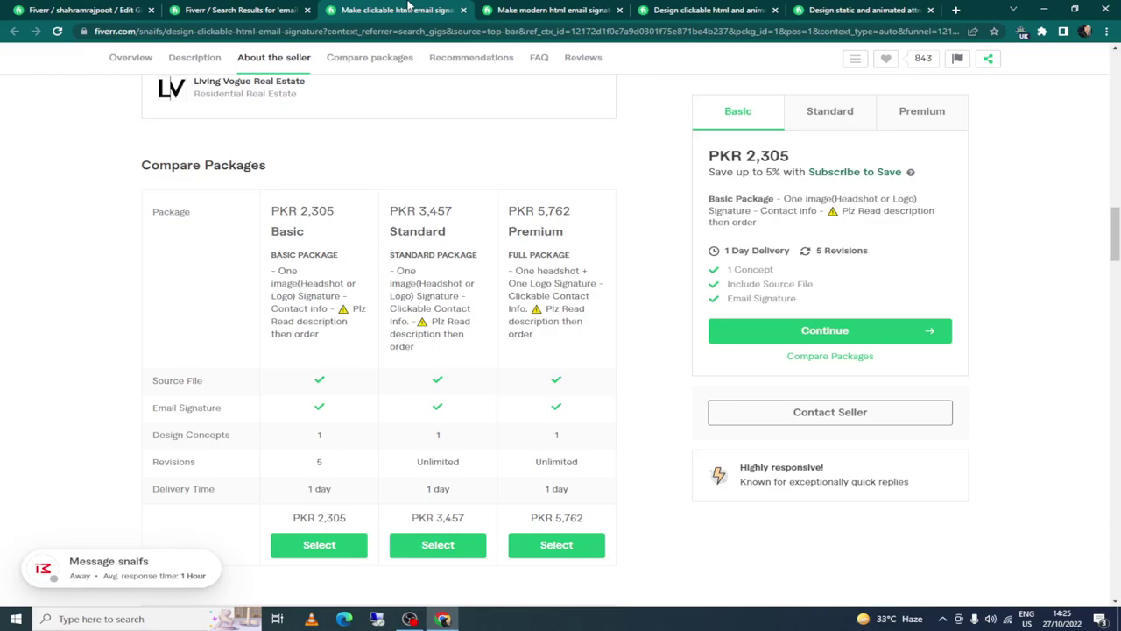
left_click(241, 10)
left_click(139, 7)
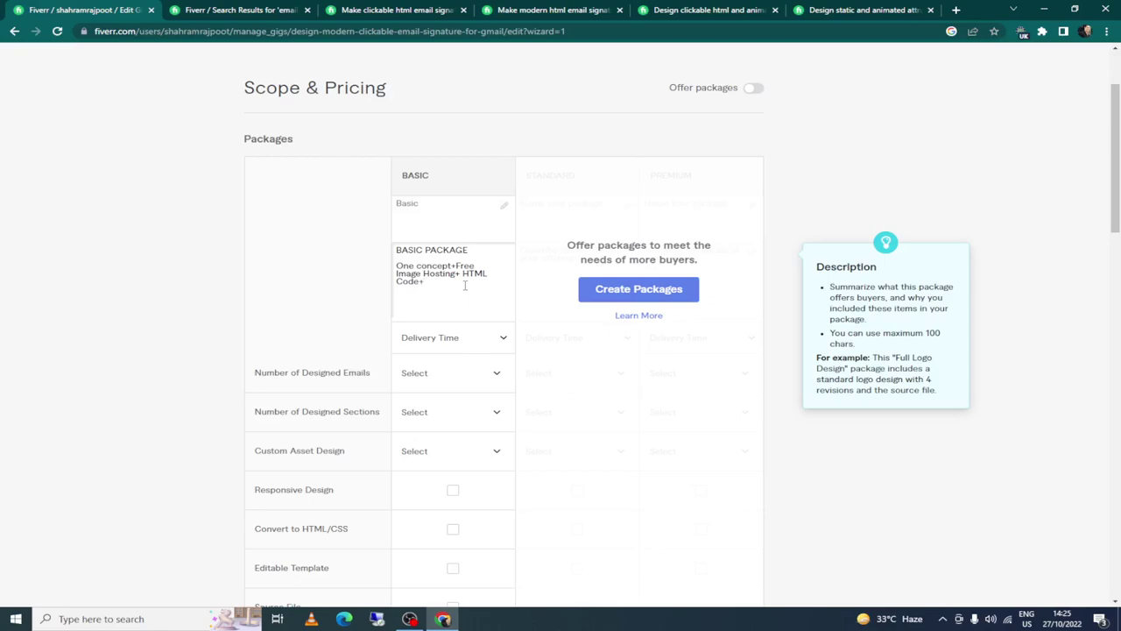
Step: Append "+Clickable Contacts" to the Basic package's description and insert "source" before "Code"
type("C")
type("lickabl")
type("e")
type("+Clickable C")
type("ontac")
type("ts")
key("BackSpace")
type("source")
left_click(396, 290)
key("BackSpace")
mouse_move(500, 331)
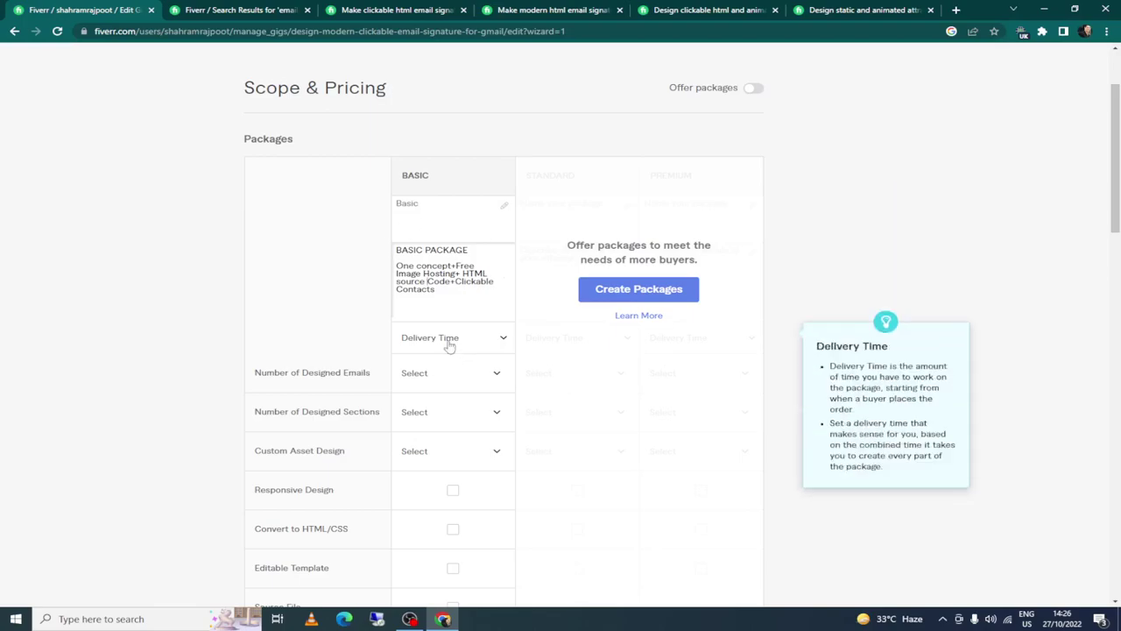
left_click(440, 205)
left_click_drag(428, 205, 379, 208)
left_click(432, 220)
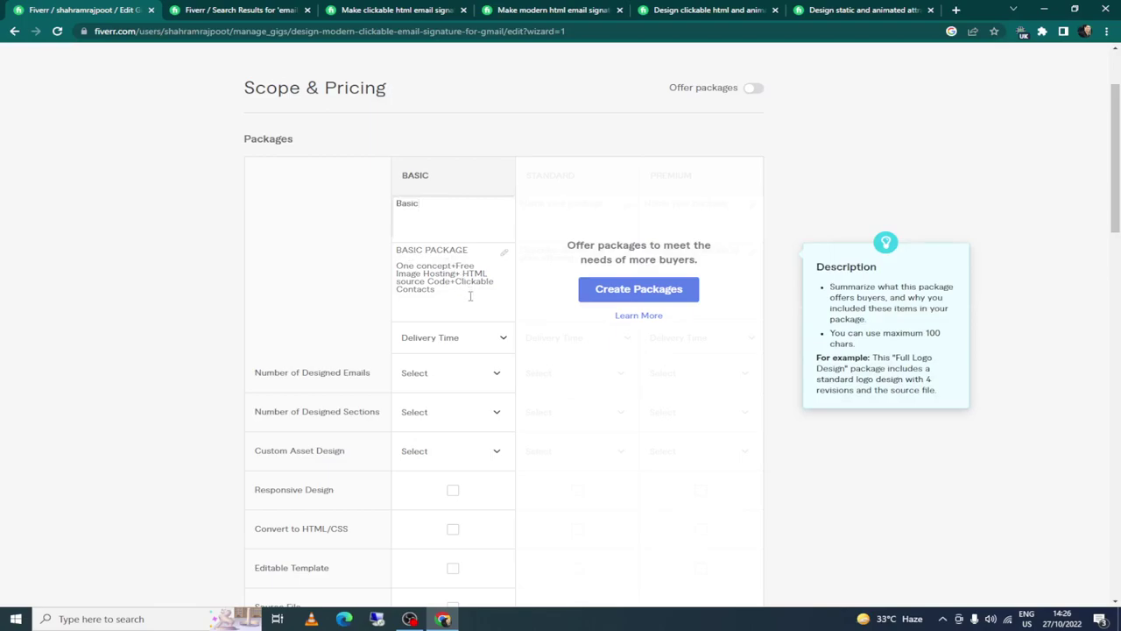
mouse_move(468, 341)
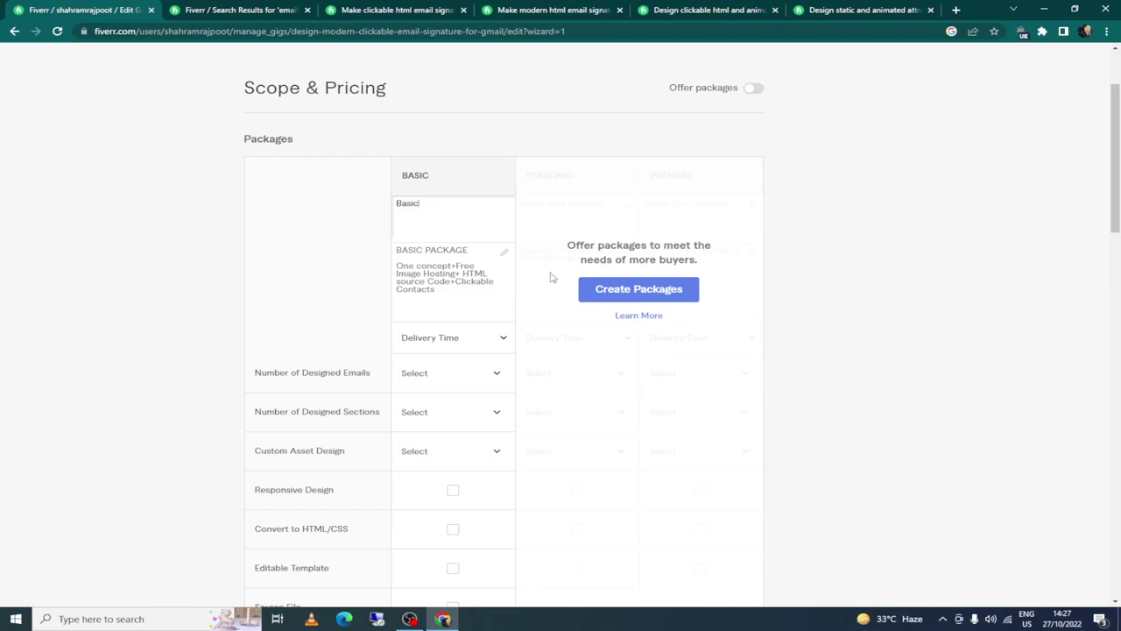
Step: From the "email signature" search results, open the professional clickable HTML email signature gig in a separate tab
left_click(578, 9)
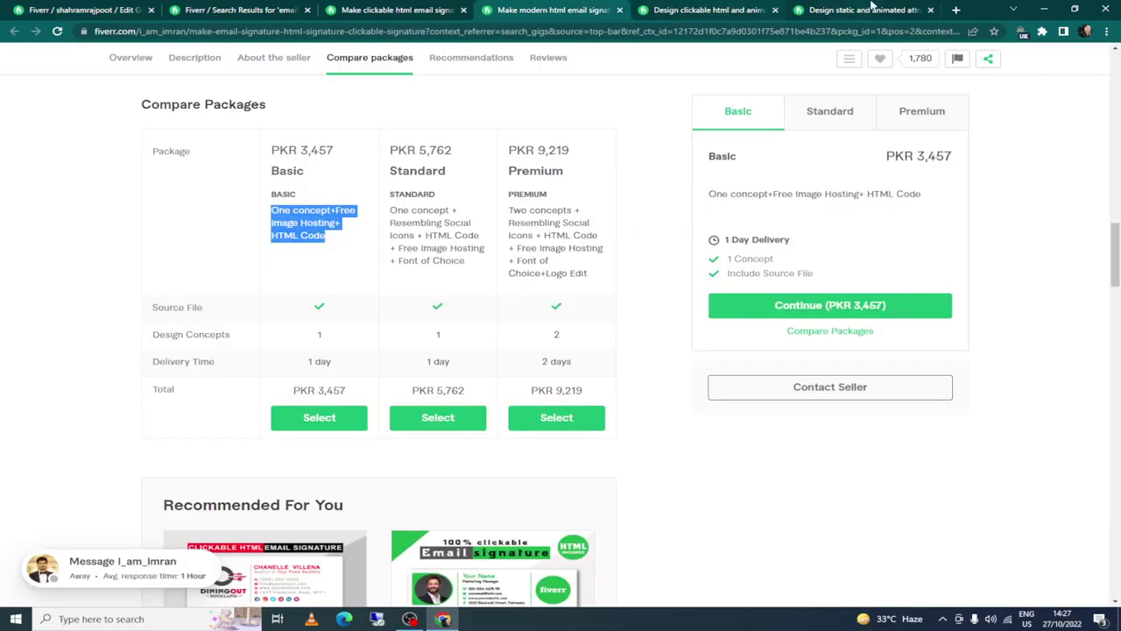
left_click(230, 10)
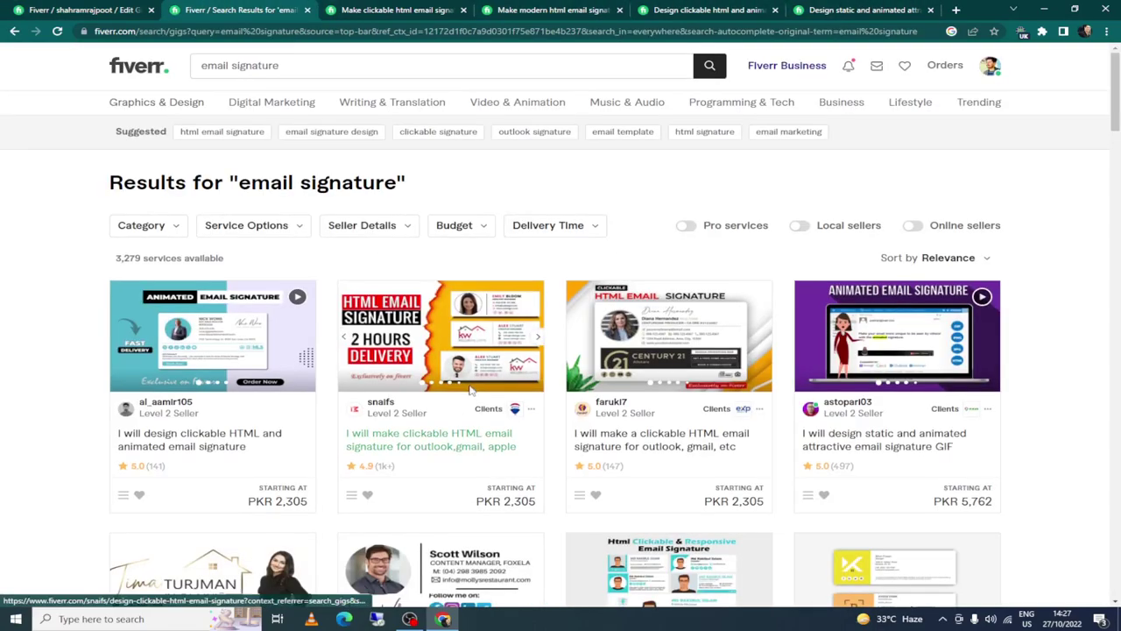
scroll(412, 394, "down", 5)
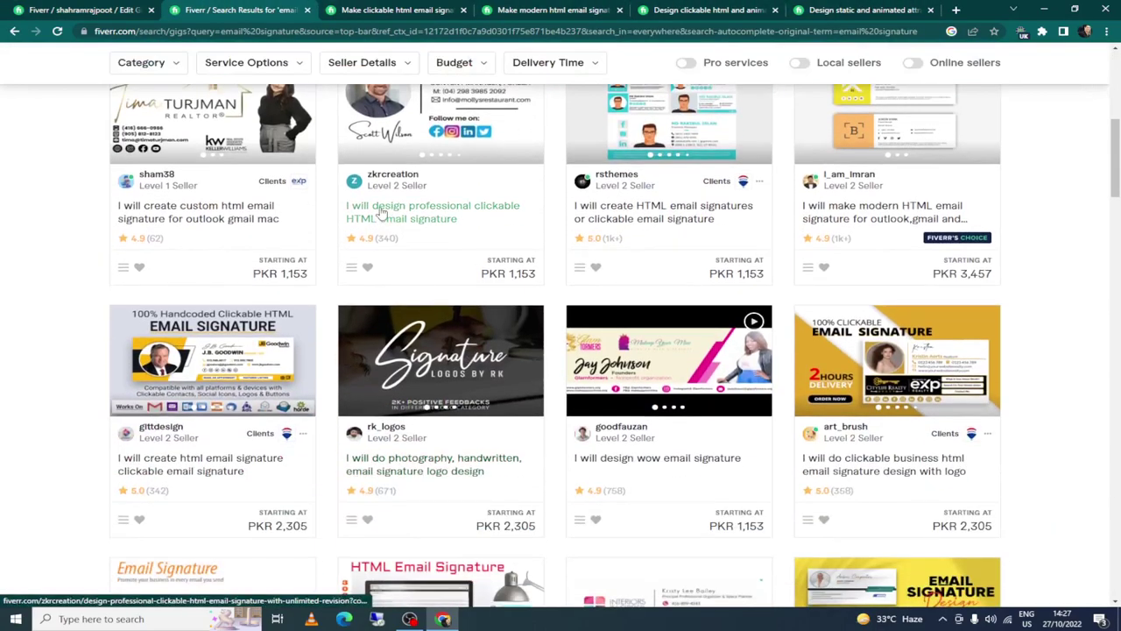
right_click(379, 210)
left_click(447, 218)
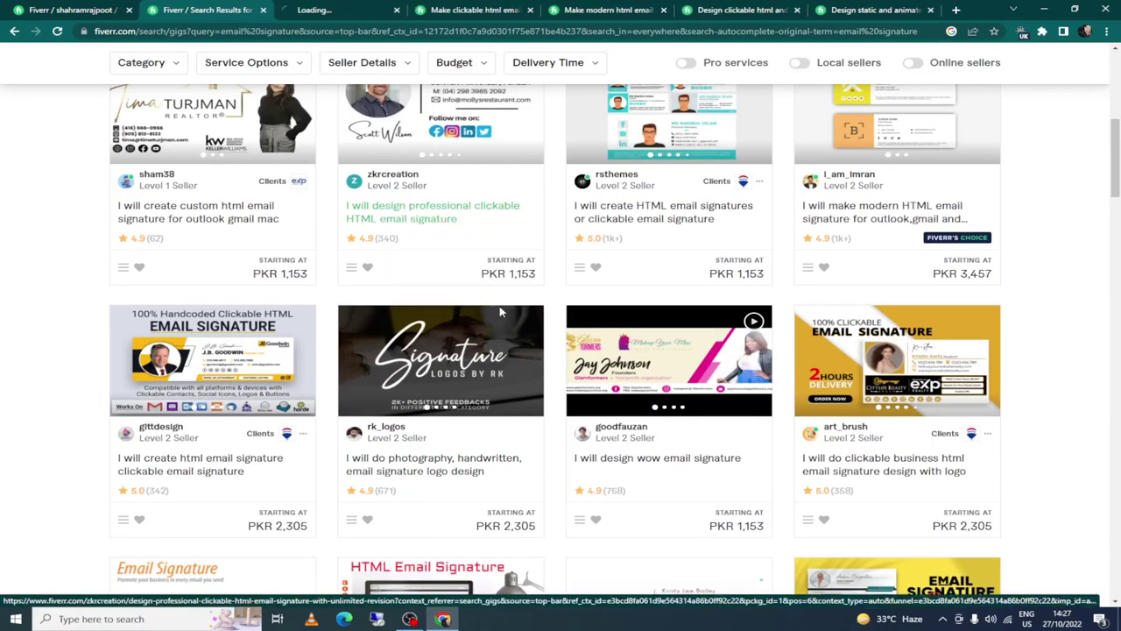
scroll(508, 338, "down", 5)
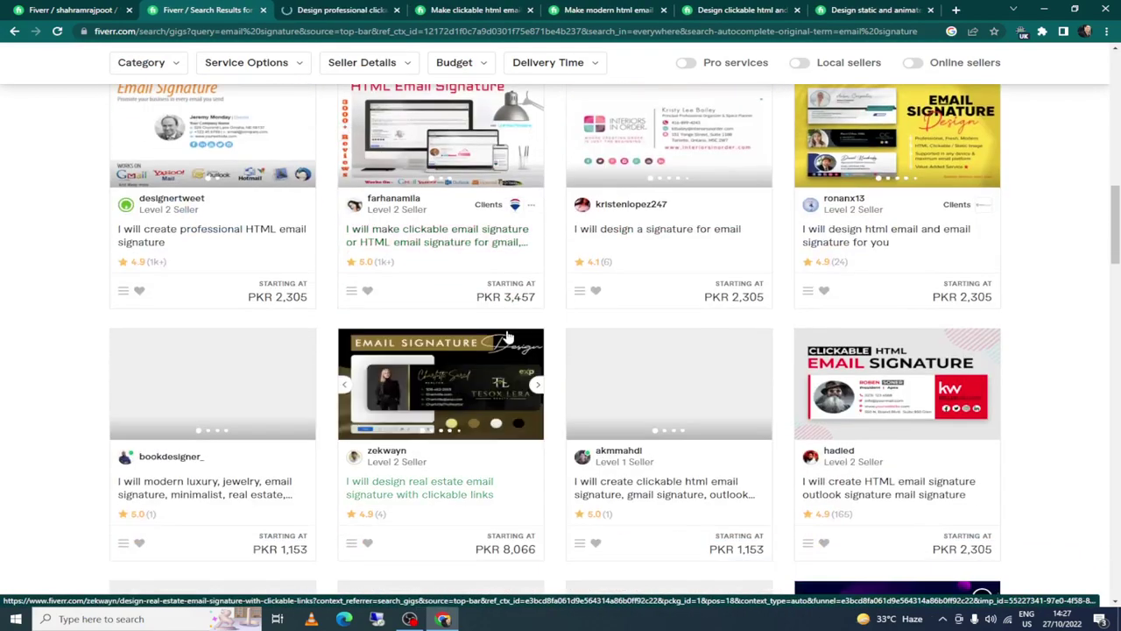
left_click(341, 10)
Step: Examine the professional clickable HTML email signature gig, from its reviews and related tags back to its package comparison
scroll(460, 296, "down", 15)
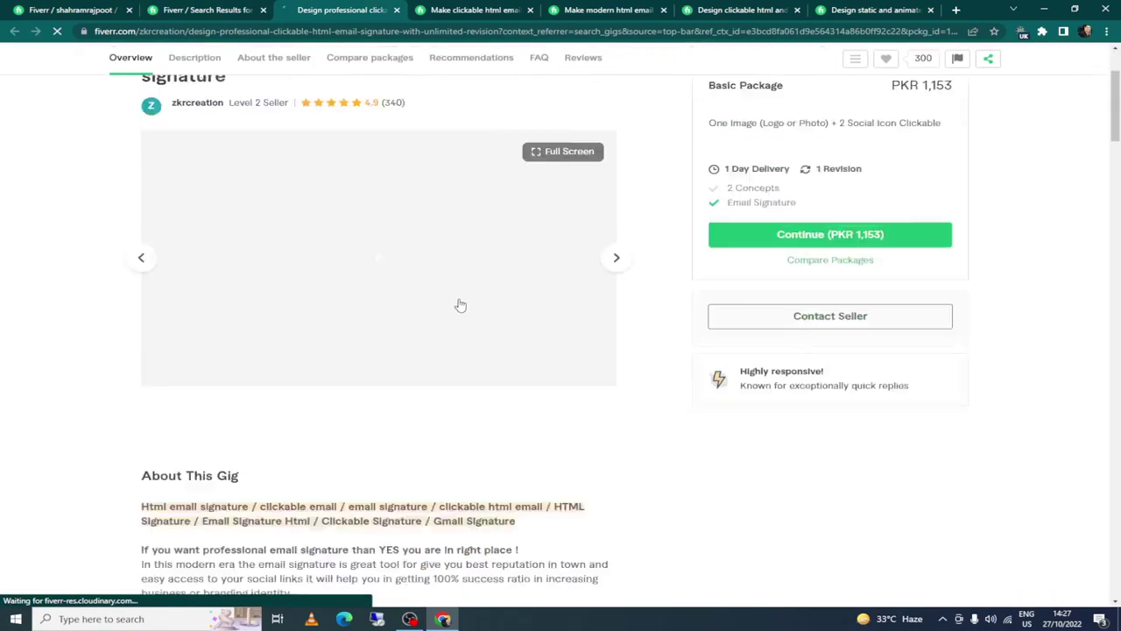
scroll(460, 306, "down", 20)
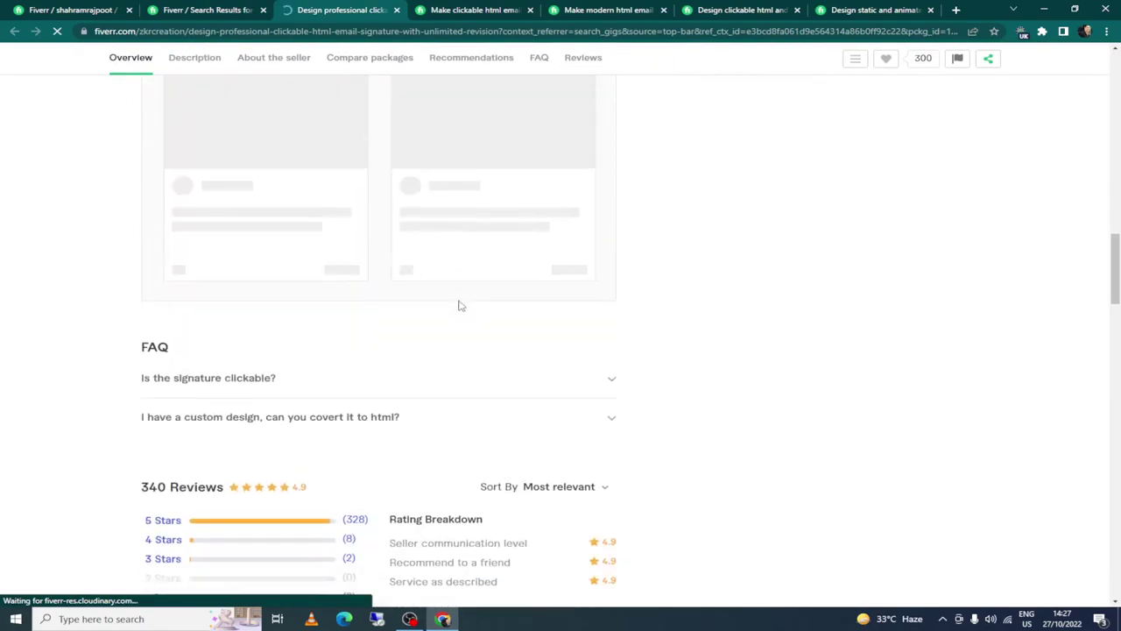
scroll(460, 306, "down", 9)
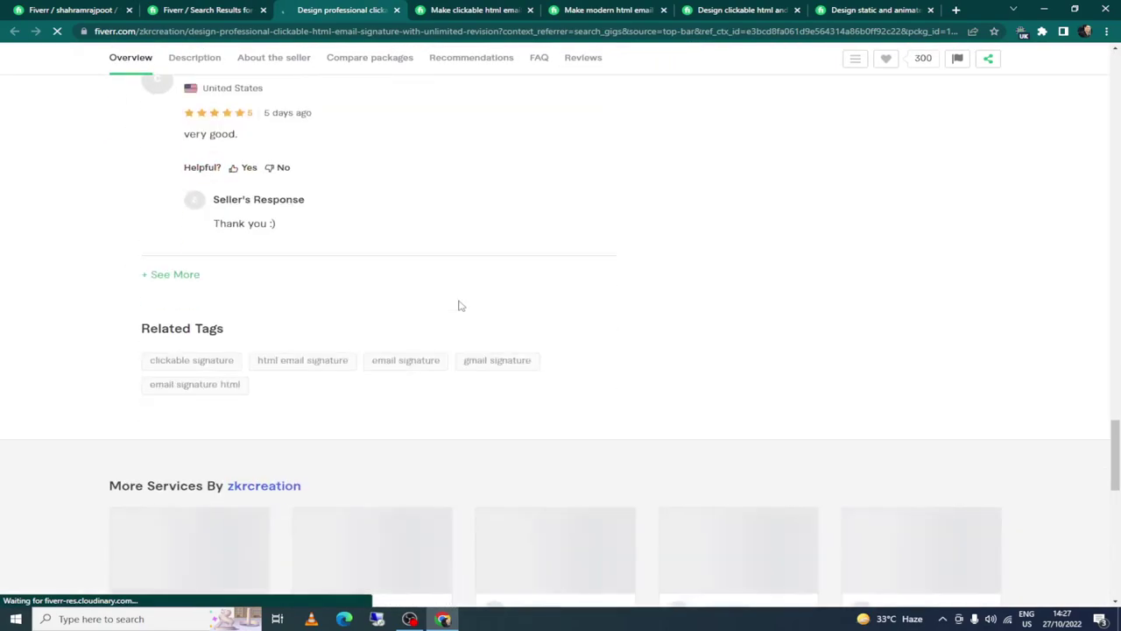
scroll(459, 306, "up", 4)
scroll(460, 306, "up", 10)
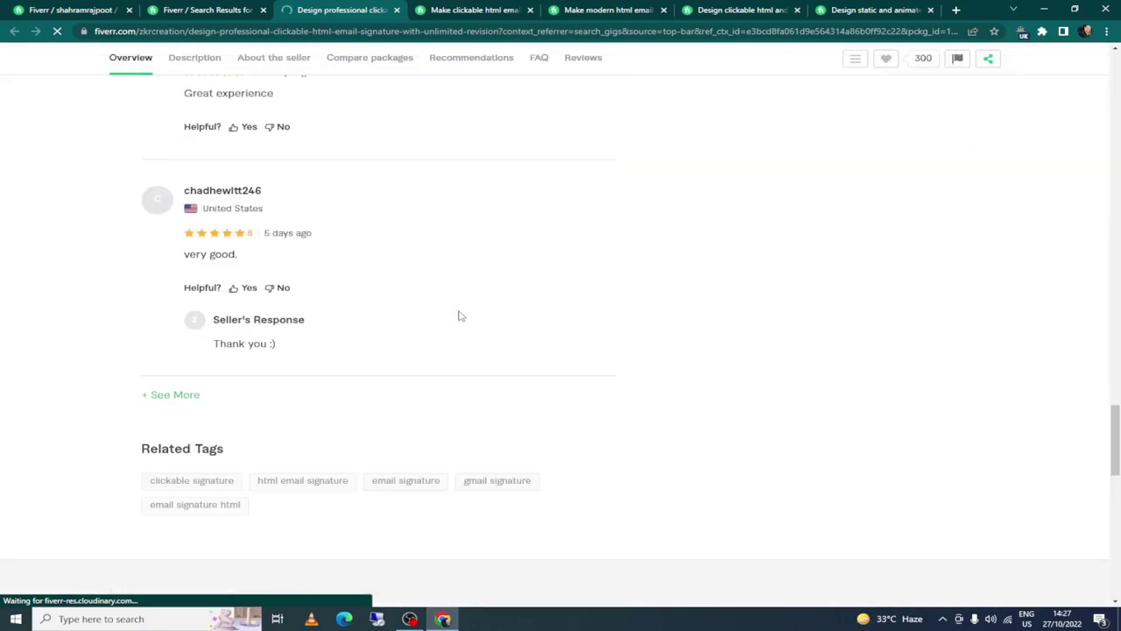
scroll(462, 316, "down", 3)
scroll(461, 316, "down", 8)
scroll(456, 321, "down", 4)
scroll(456, 322, "up", 10)
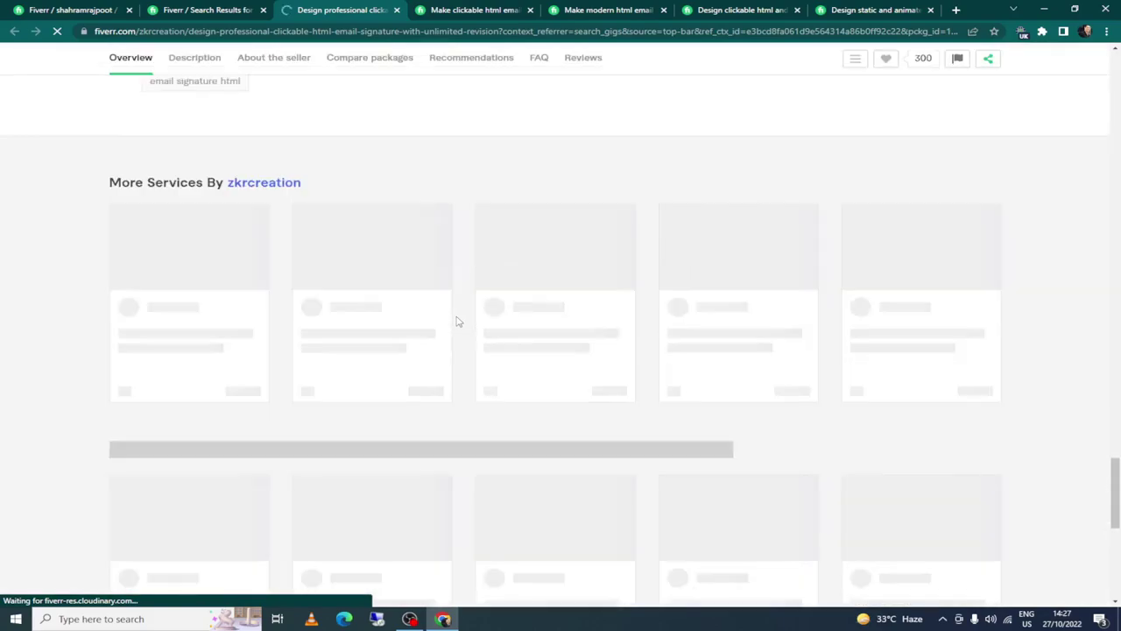
scroll(456, 321, "up", 10)
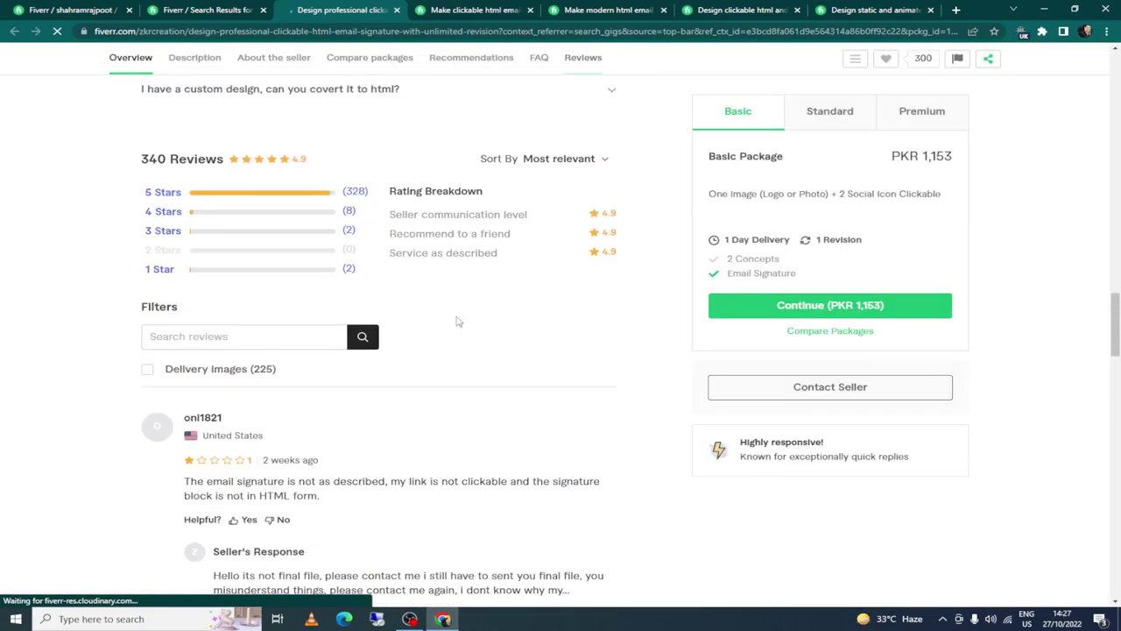
scroll(456, 321, "up", 5)
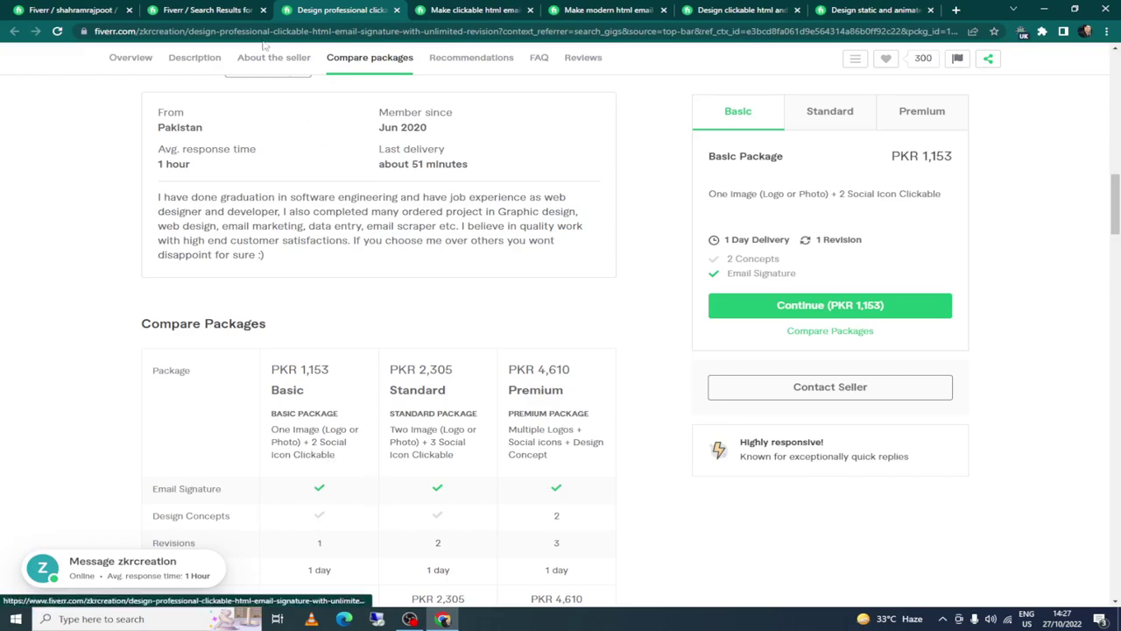
Step: Replace "Contacts" with "social icons" in the Basic package's description of the gig being edited
left_click(87, 9)
left_click(450, 291)
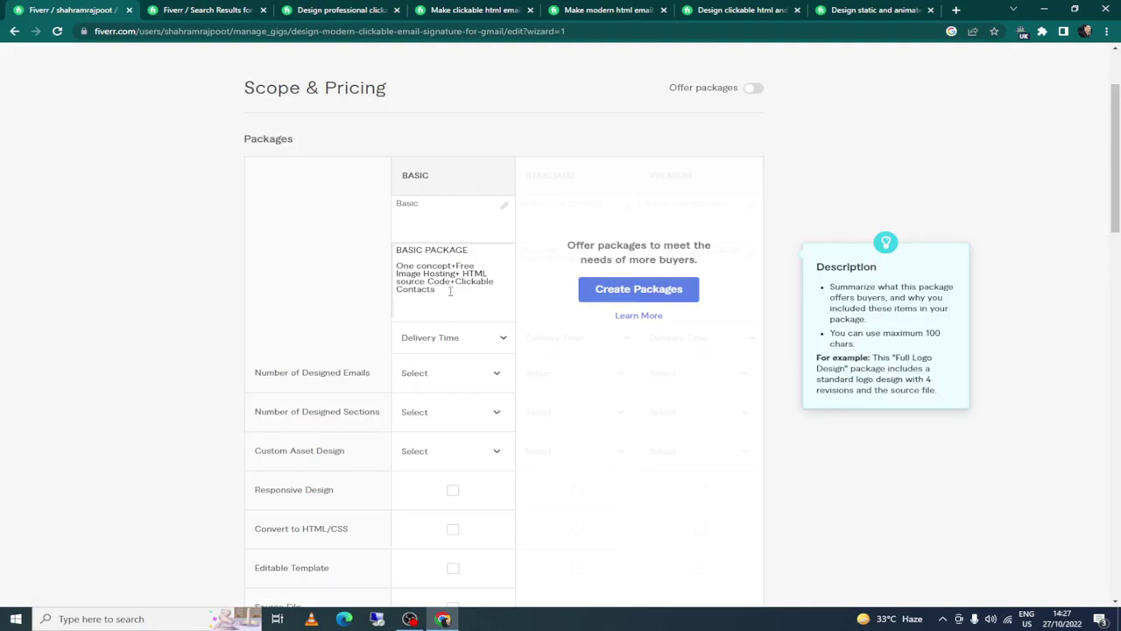
key("BackSpace")
key("BackSpace")
key("BackSpace")
key("BackSpace")
key("BackSpace")
key("BackSpace")
Step: Set the Basic package's delivery time to 2 days and return to the professional clickable HTML gig's package comparison
left_click(488, 344)
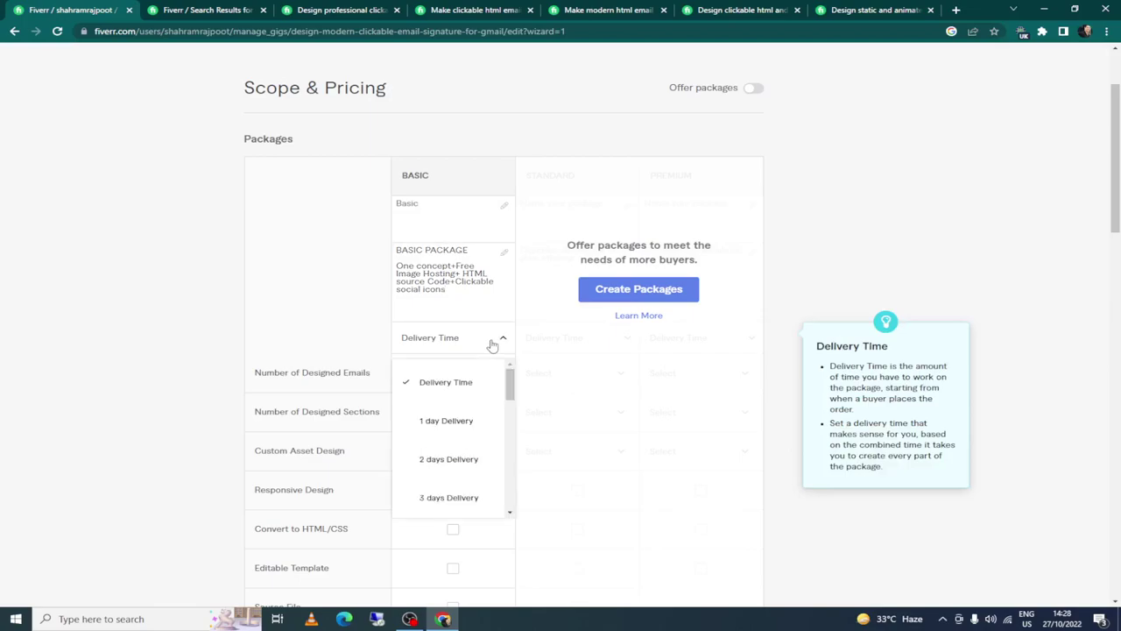
left_click(460, 464)
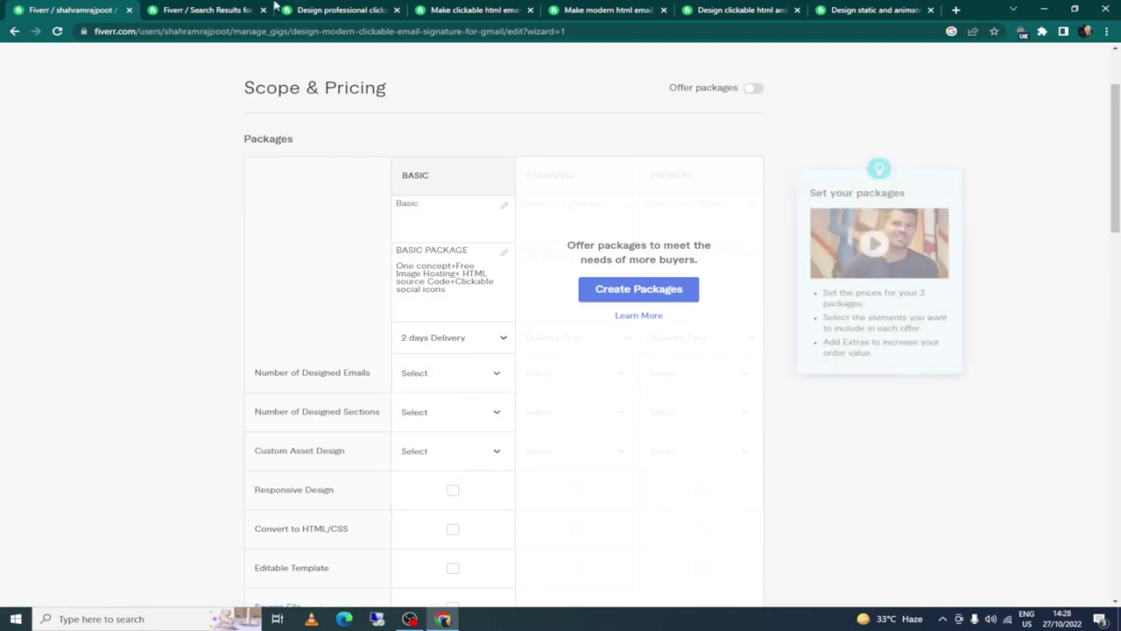
left_click(366, 8)
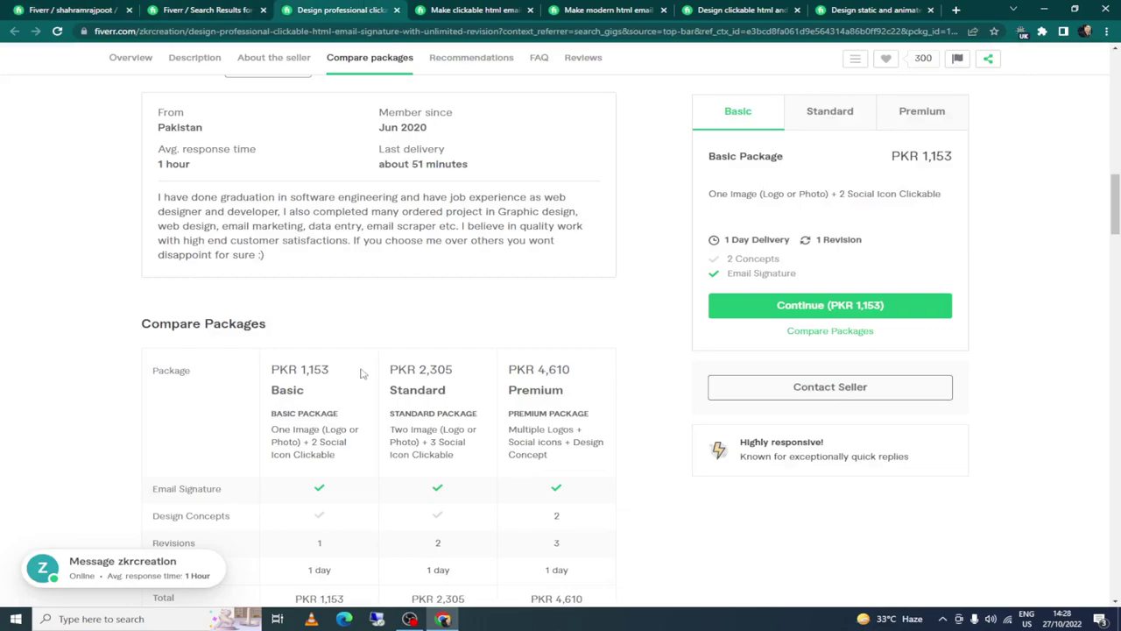
Step: Compare the package tables of the open competing email signature gigs, and return to the gig being edited
scroll(351, 532, "down", 1)
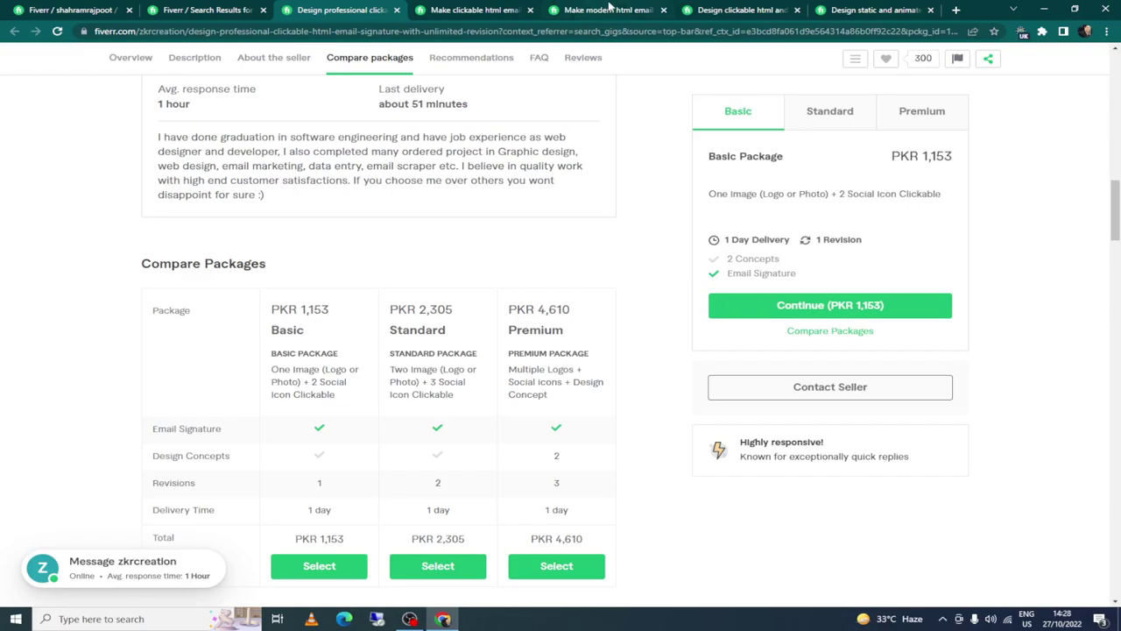
left_click(609, 10)
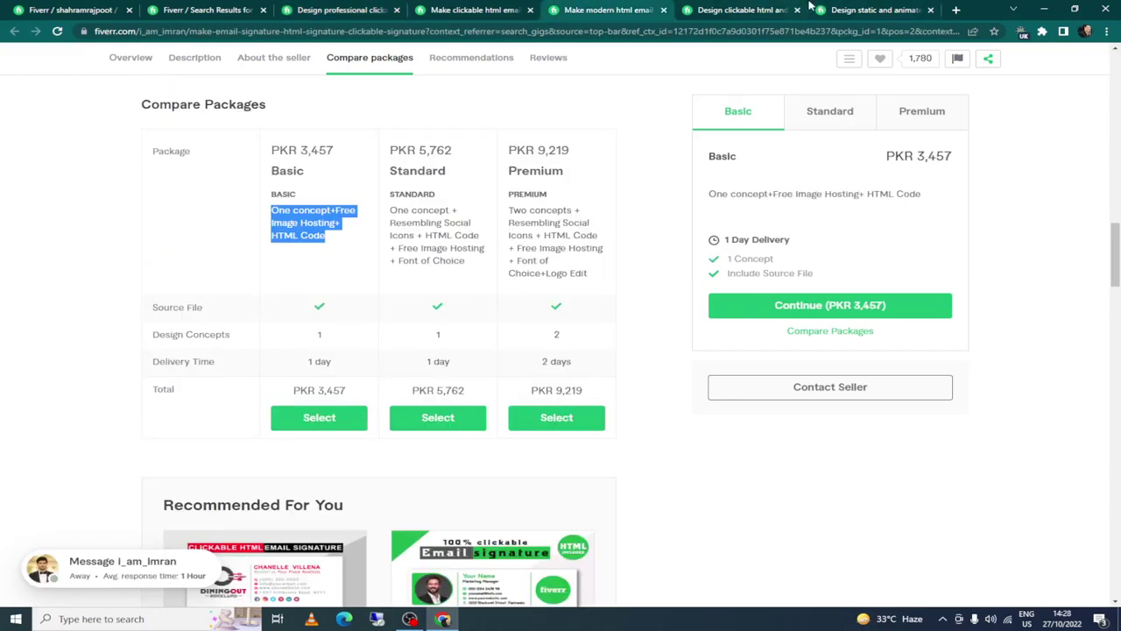
left_click(759, 9)
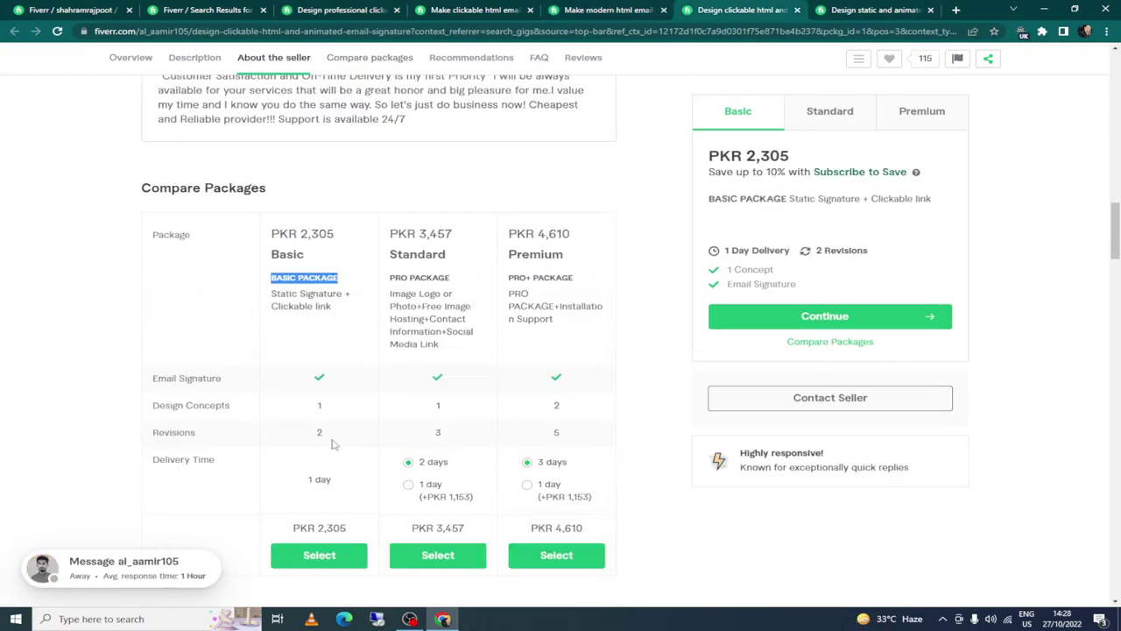
left_click(338, 10)
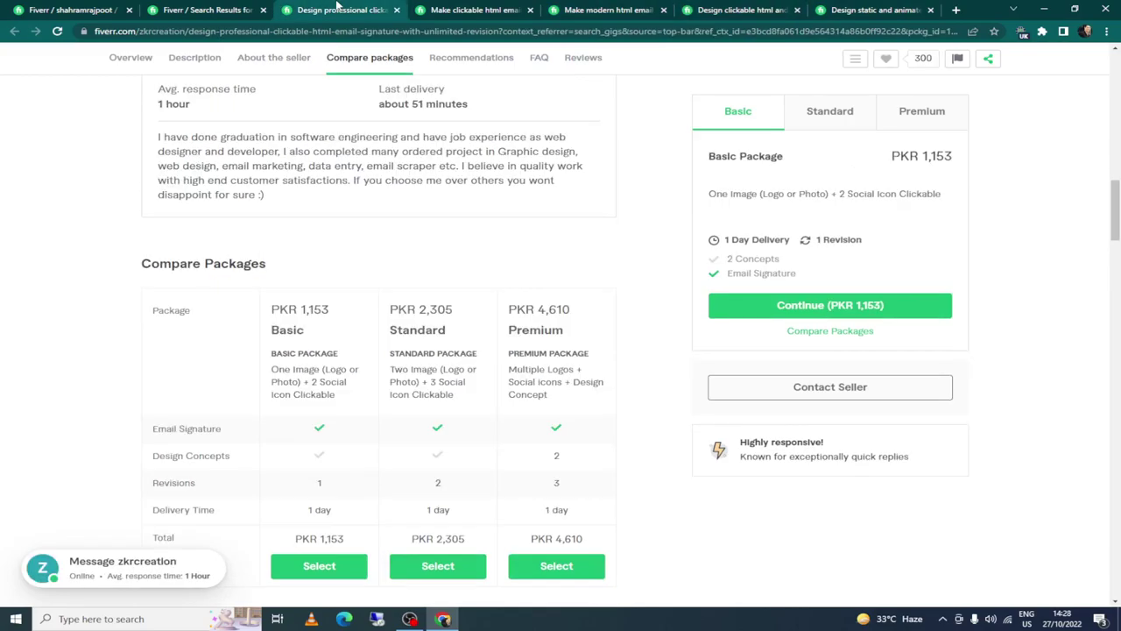
left_click(229, 9)
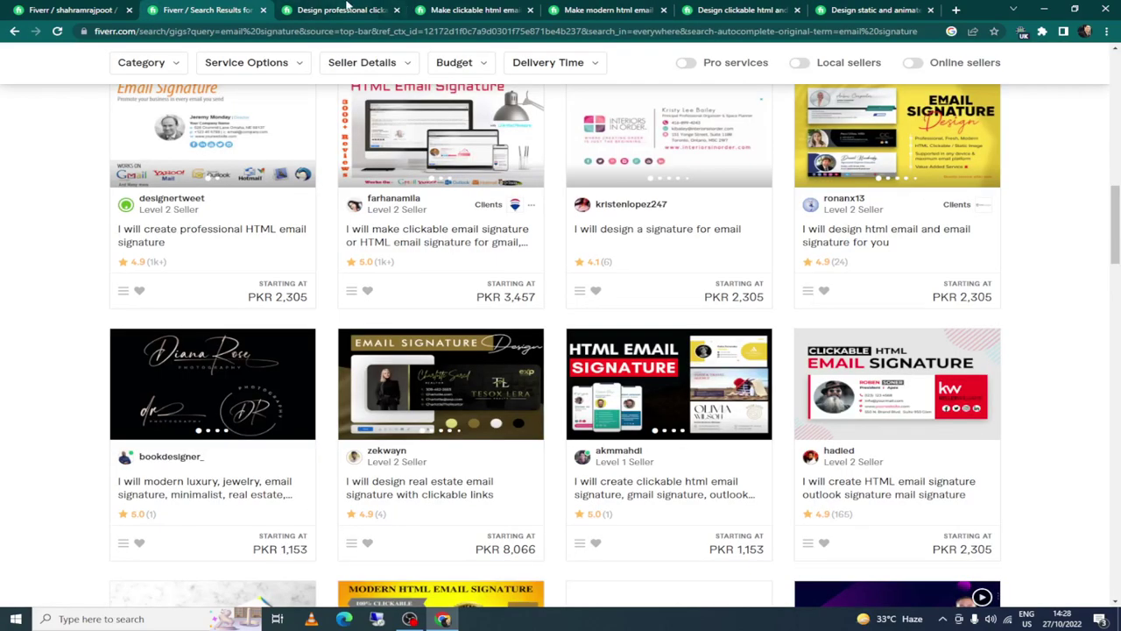
left_click(347, 8)
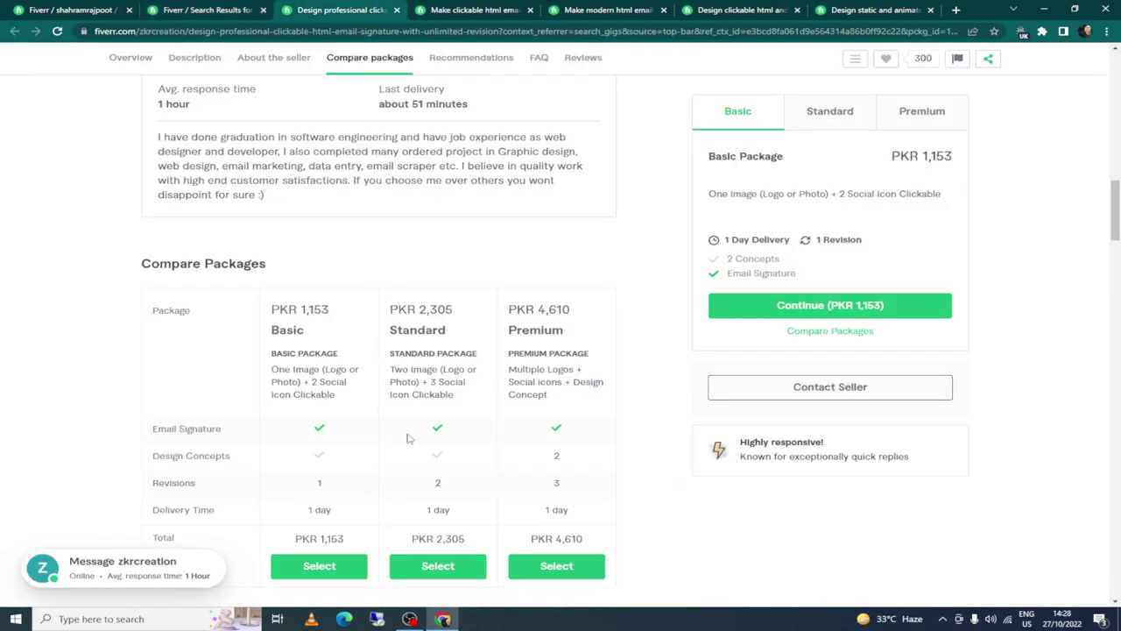
left_click(106, 7)
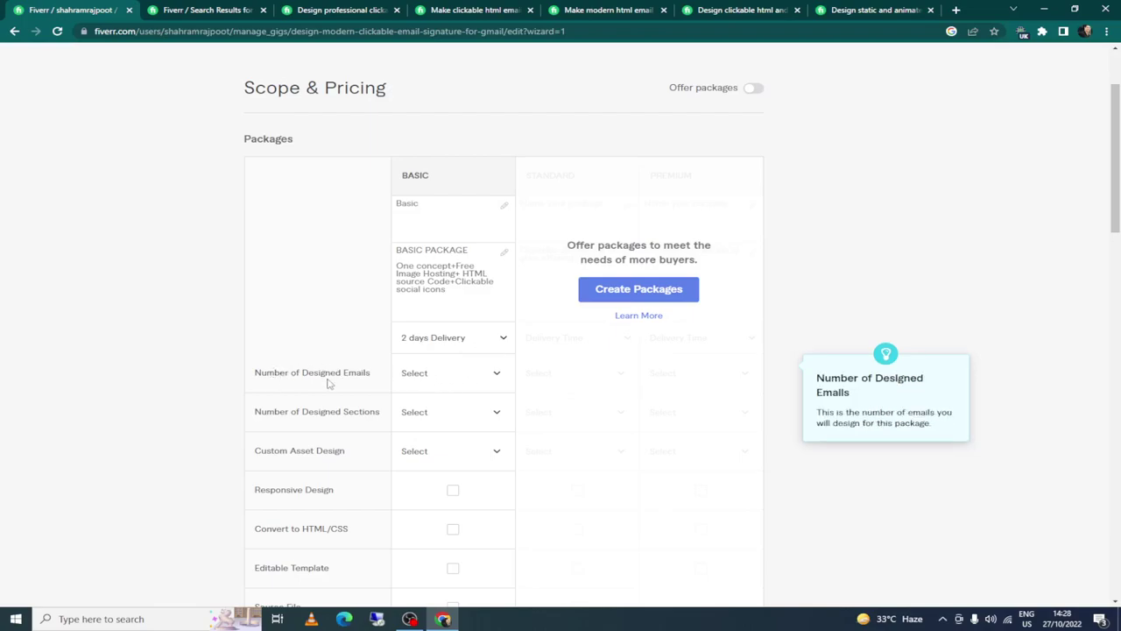
left_click(480, 375)
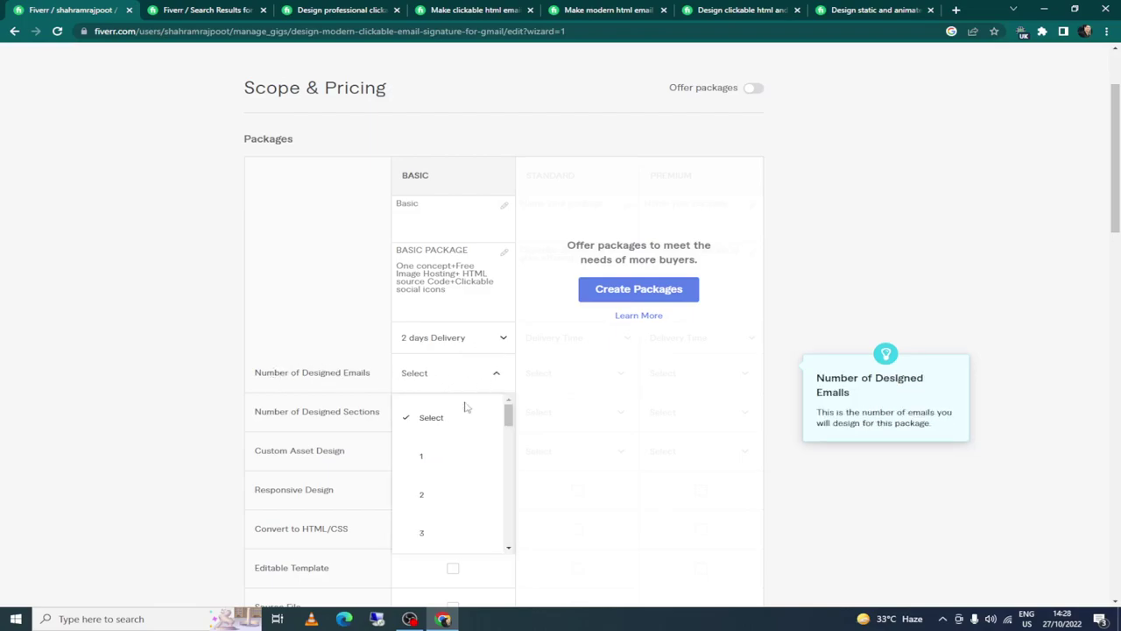
left_click(438, 457)
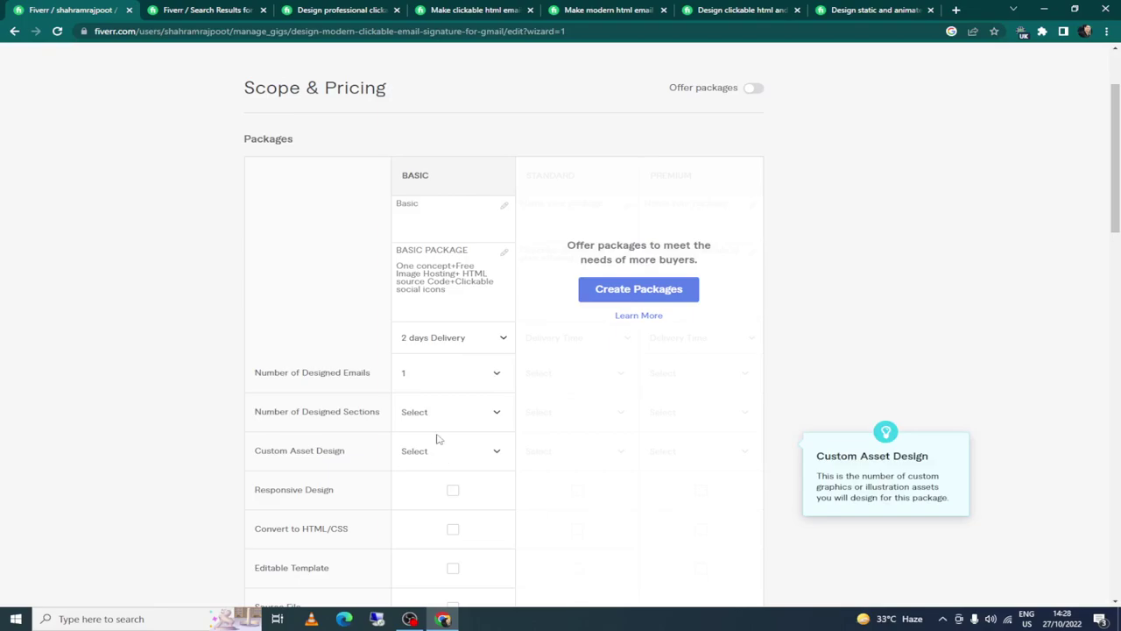
left_click(342, 10)
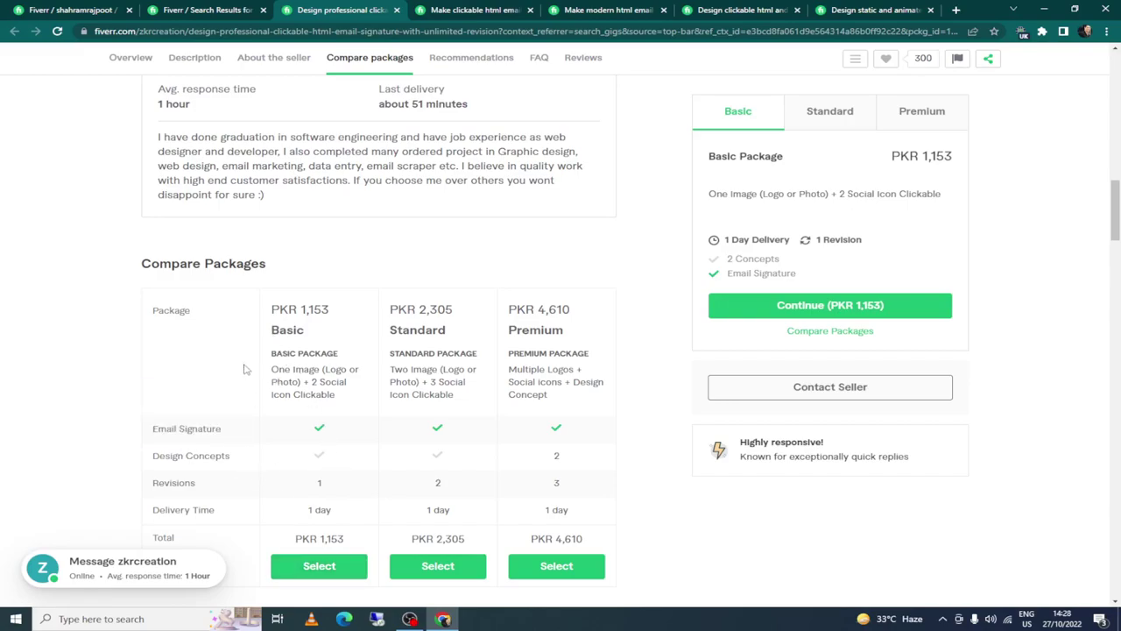
left_click(65, 9)
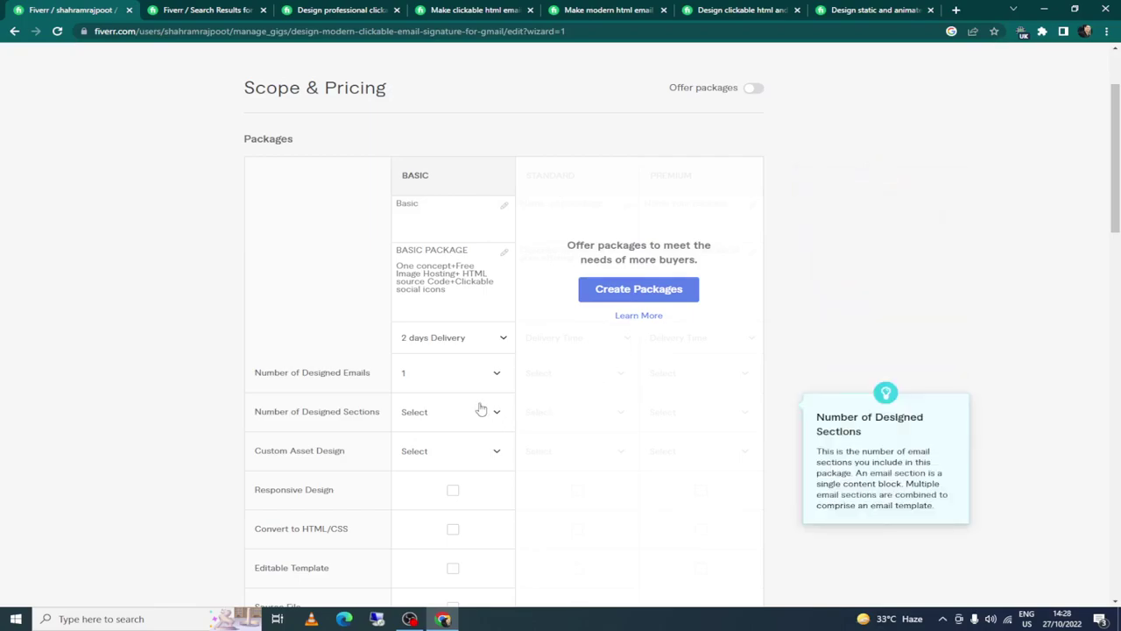
left_click(484, 372)
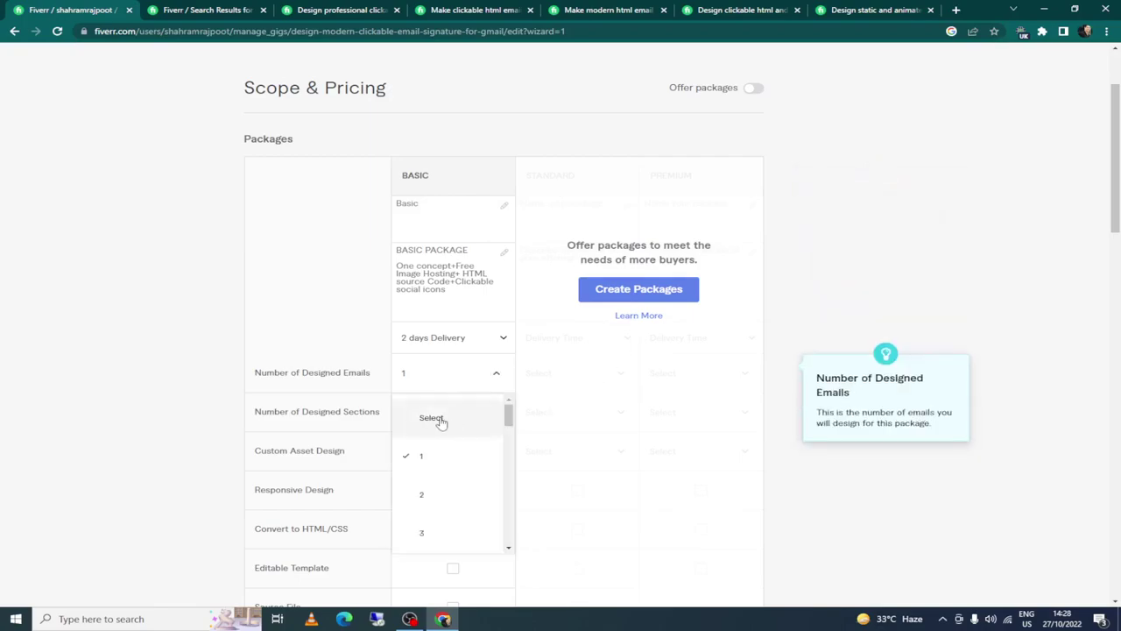
left_click(440, 417)
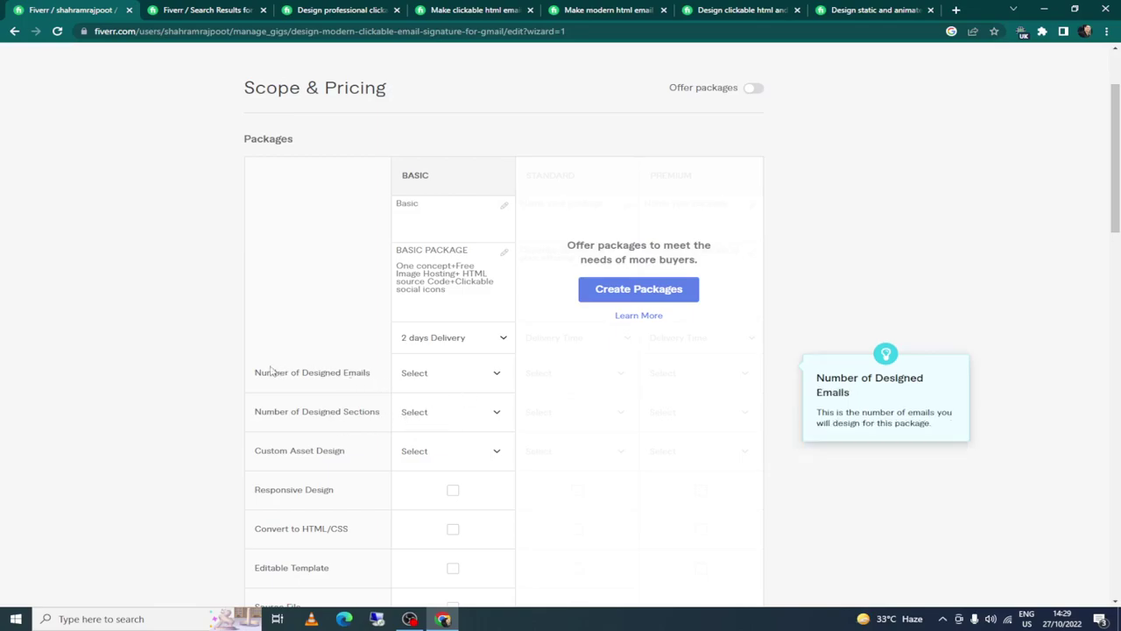
Step: Set the Basic package's Number of Designed Emails to 1, leaving Custom Asset Design unselected
left_click(495, 378)
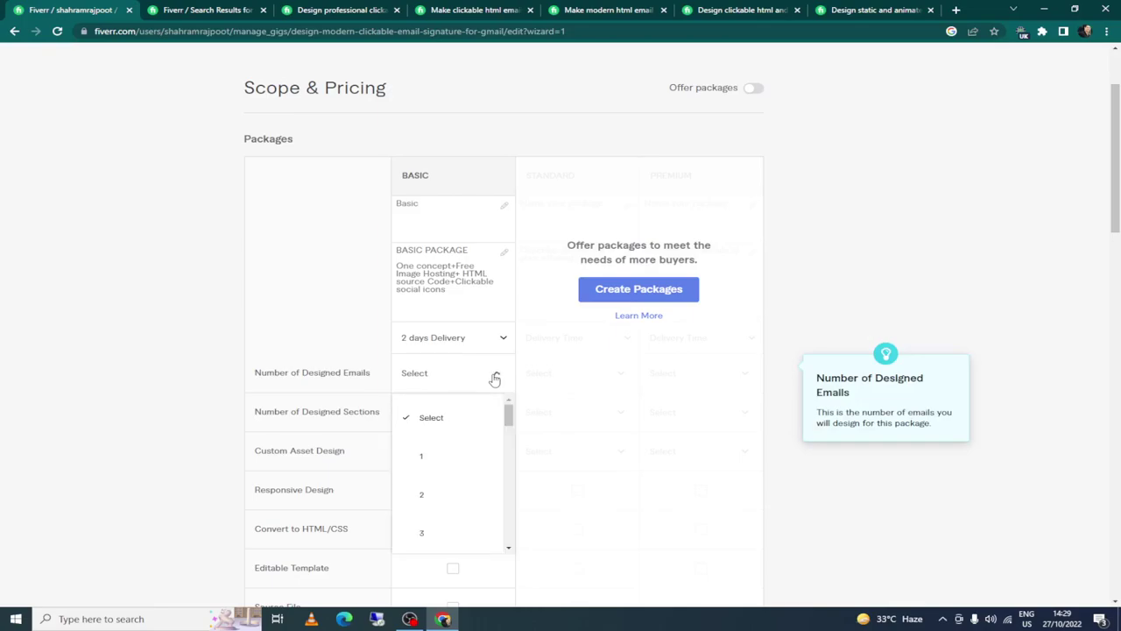
left_click(423, 452)
scroll(411, 376, "down", 1)
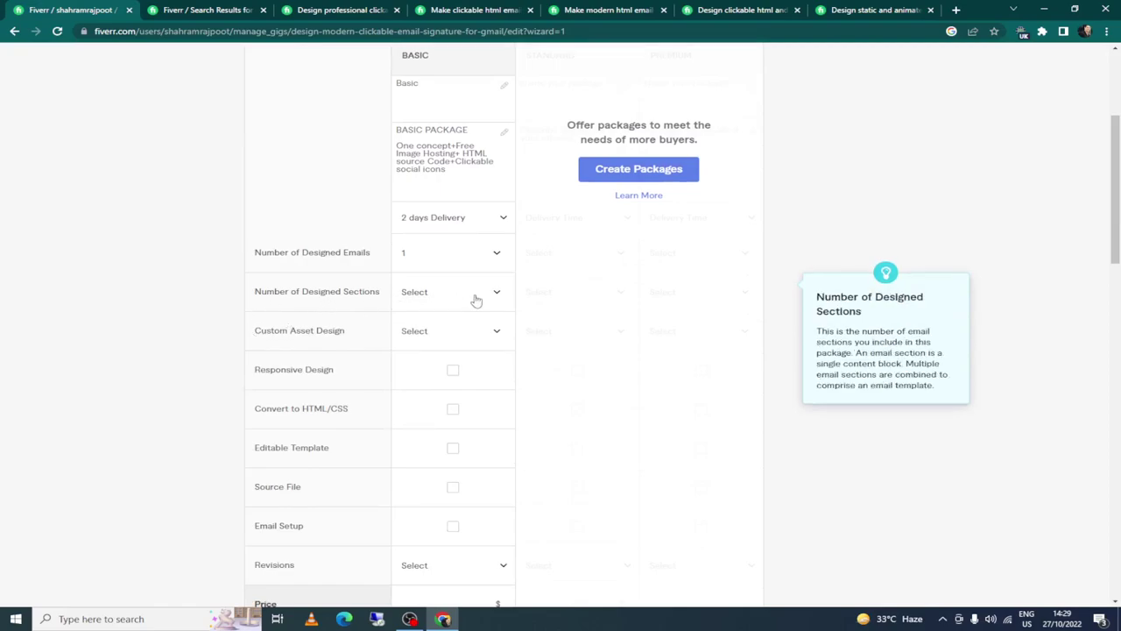
left_click(481, 340)
left_click(482, 339)
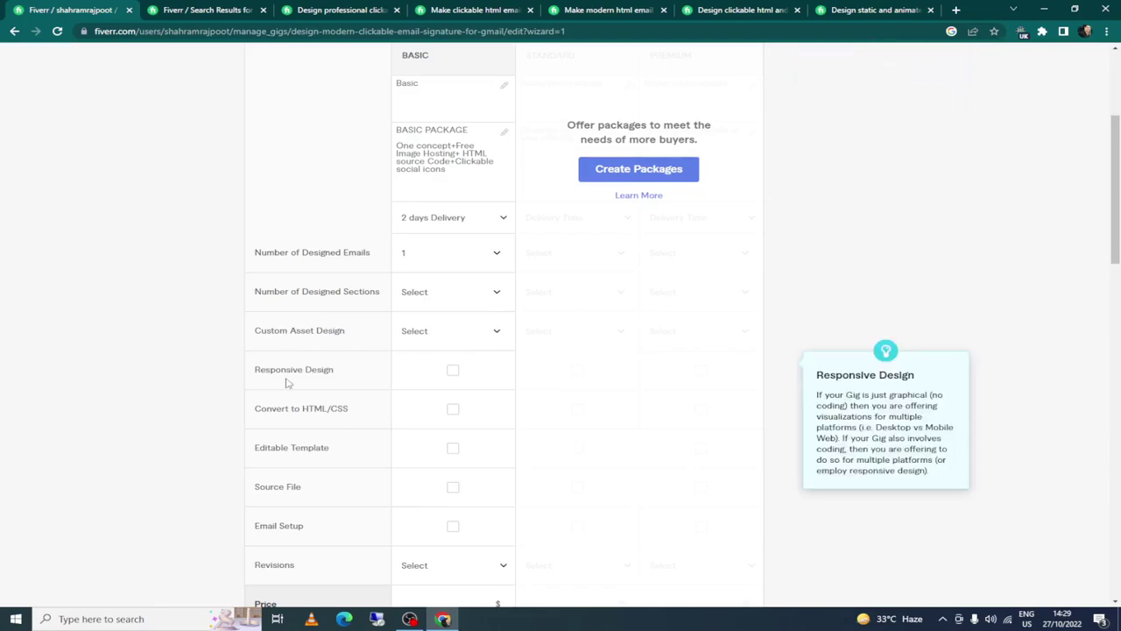
Step: Include Responsive Design, Convert to HTML/CSS, Source File and Email Setup in the Basic package
left_click(453, 371)
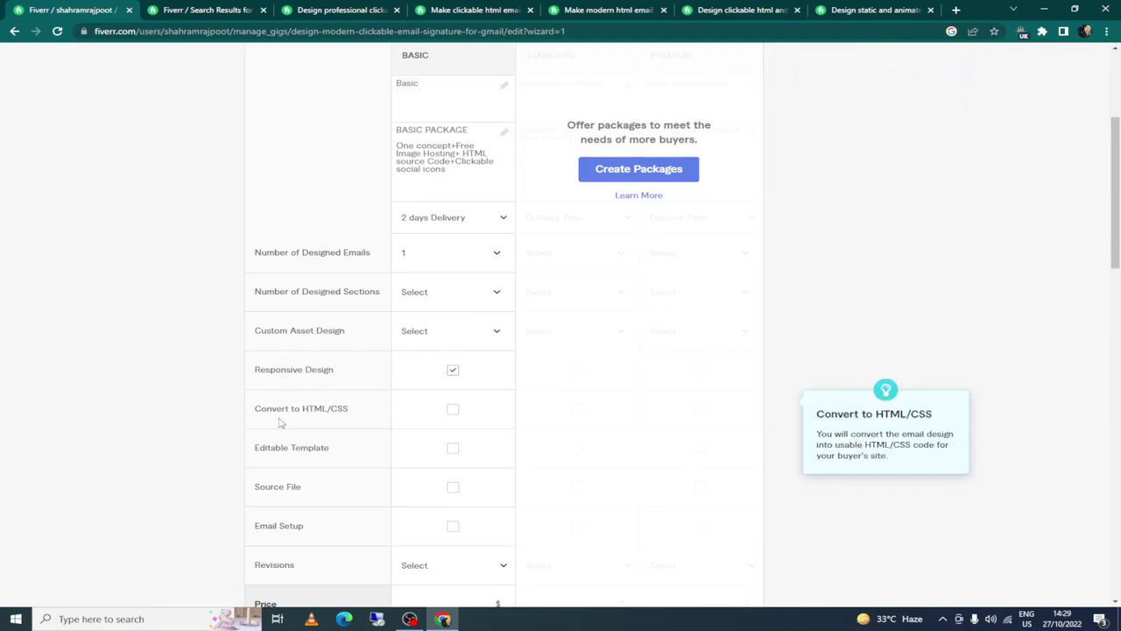
left_click(453, 412)
scroll(393, 443, "down", 2)
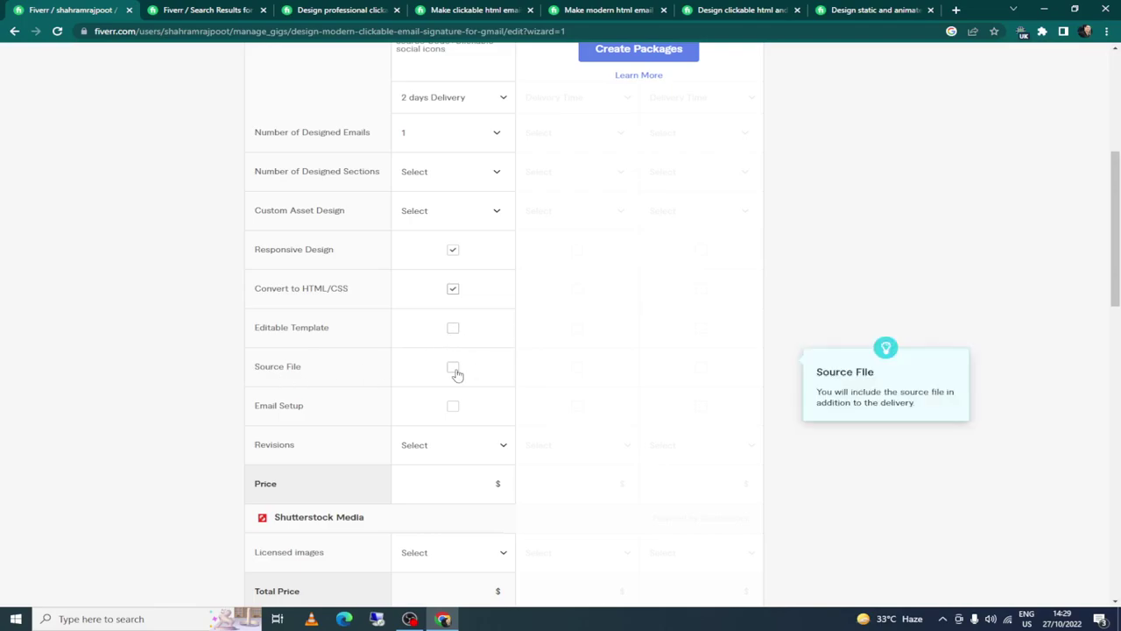
left_click(454, 369)
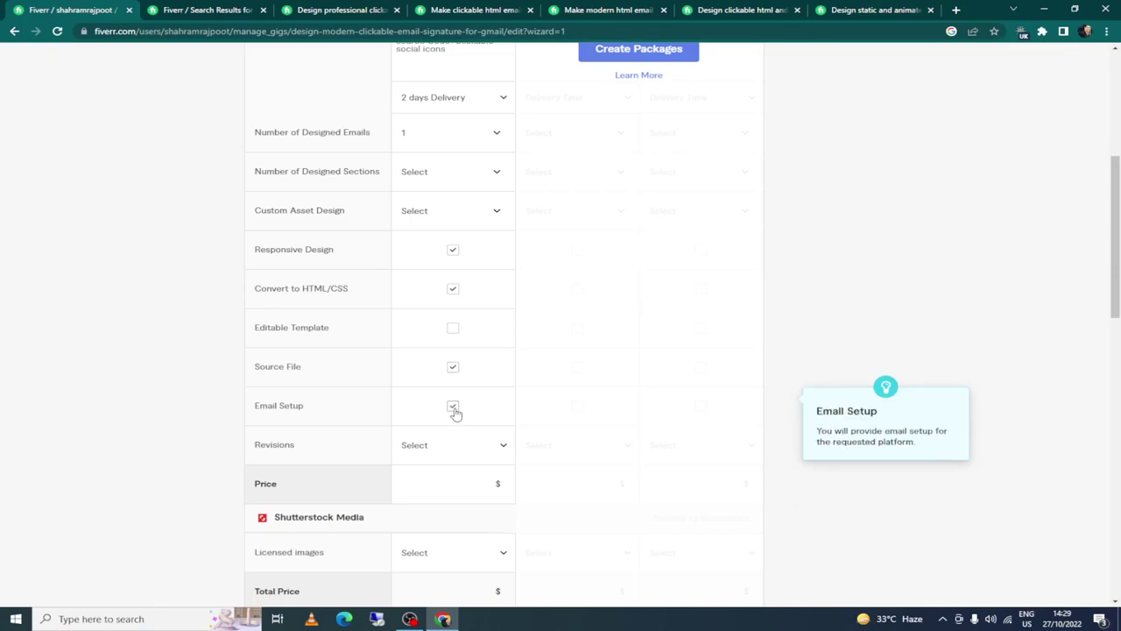
Step: Set the Basic package's revisions to 3 and its price to $10
left_click(478, 447)
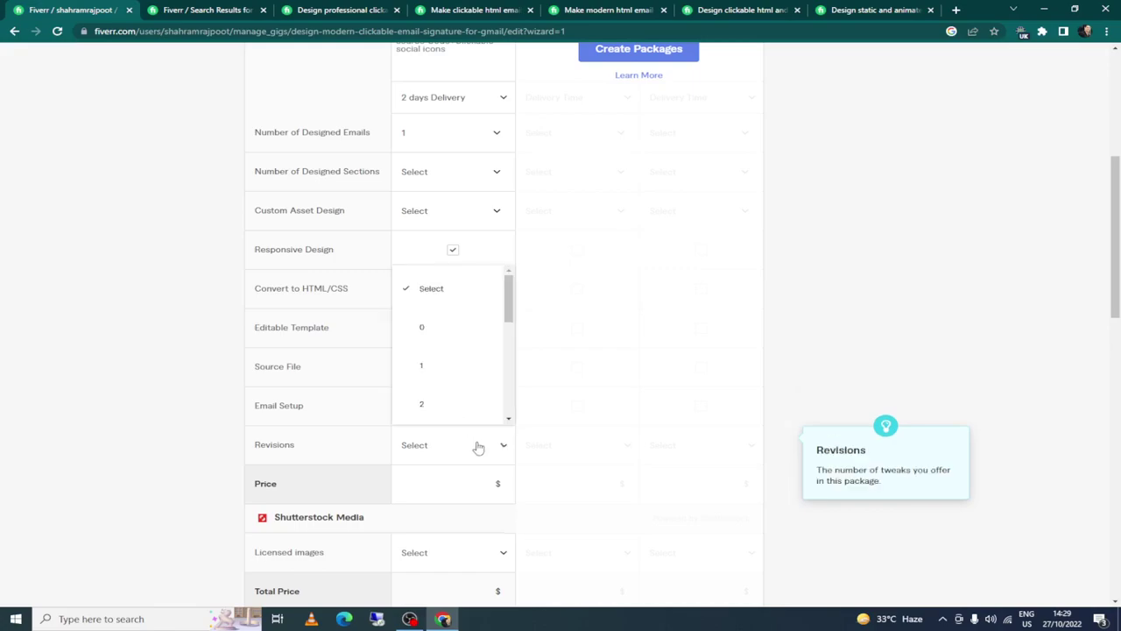
scroll(448, 348, "down", 3)
scroll(448, 348, "up", 1)
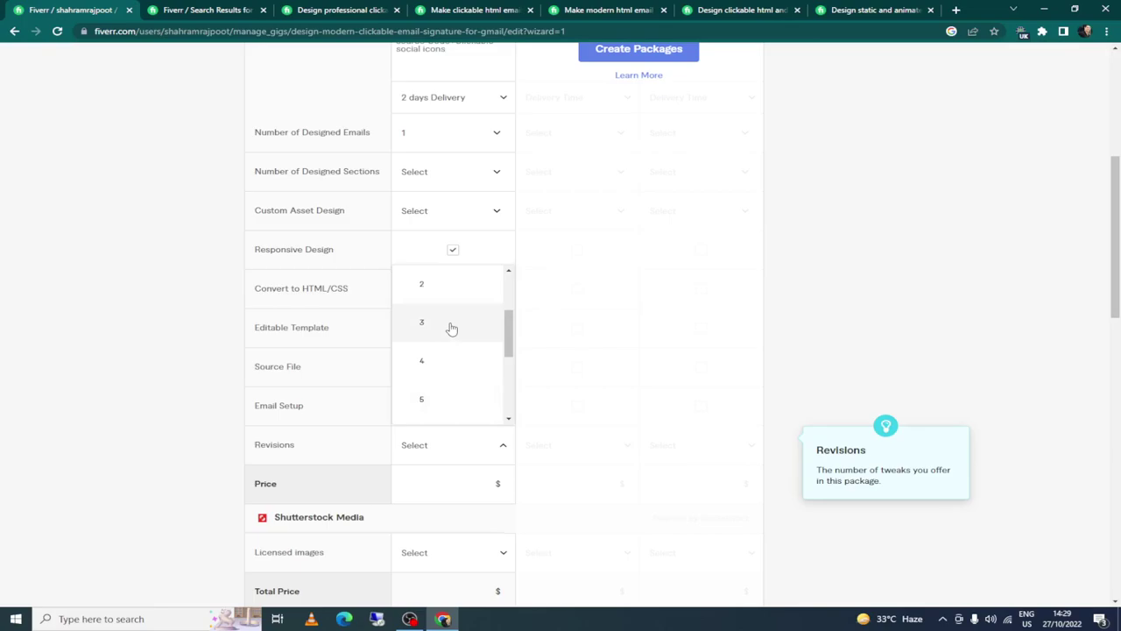
left_click(450, 326)
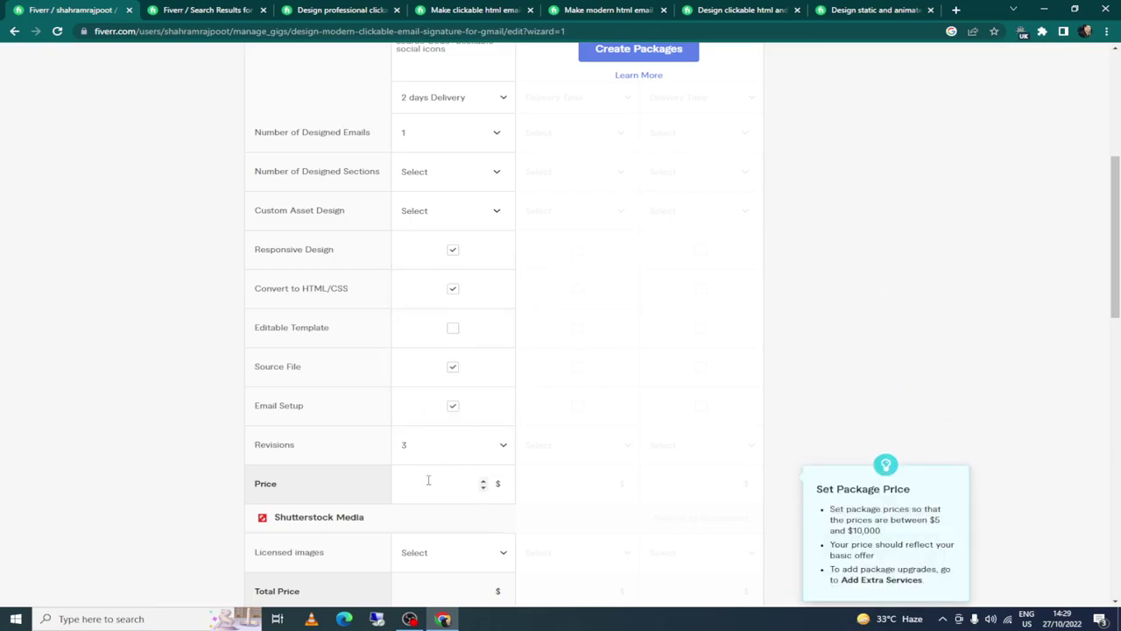
type("10")
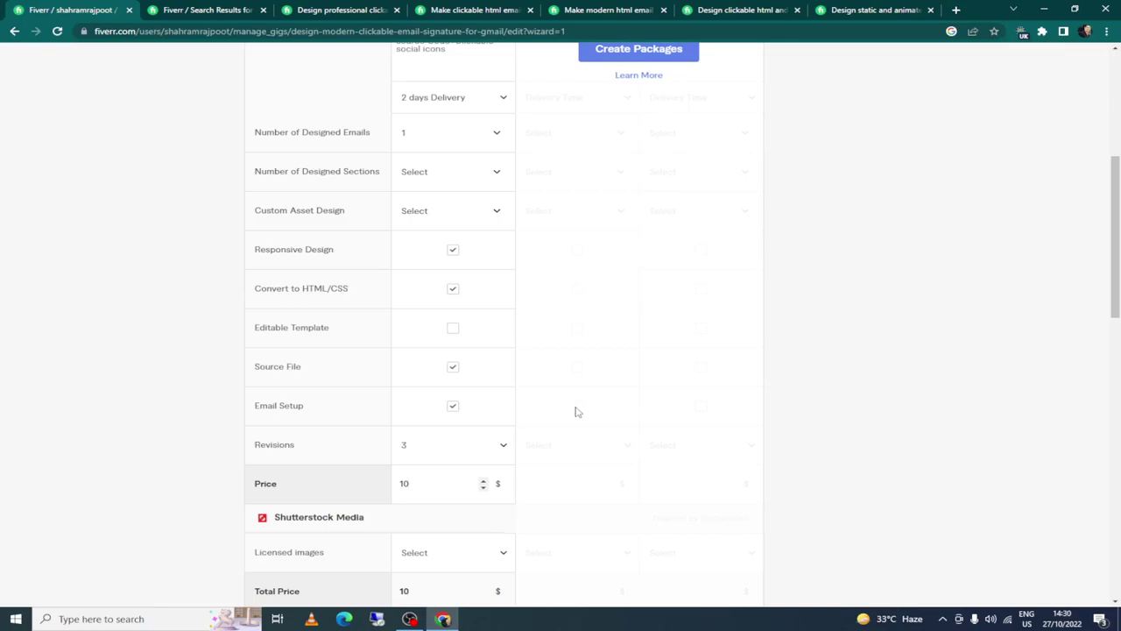
Step: Review the licensed images and extra services options, briefly trying Extra fast delivery and leaving it disabled
scroll(576, 412, "down", 2)
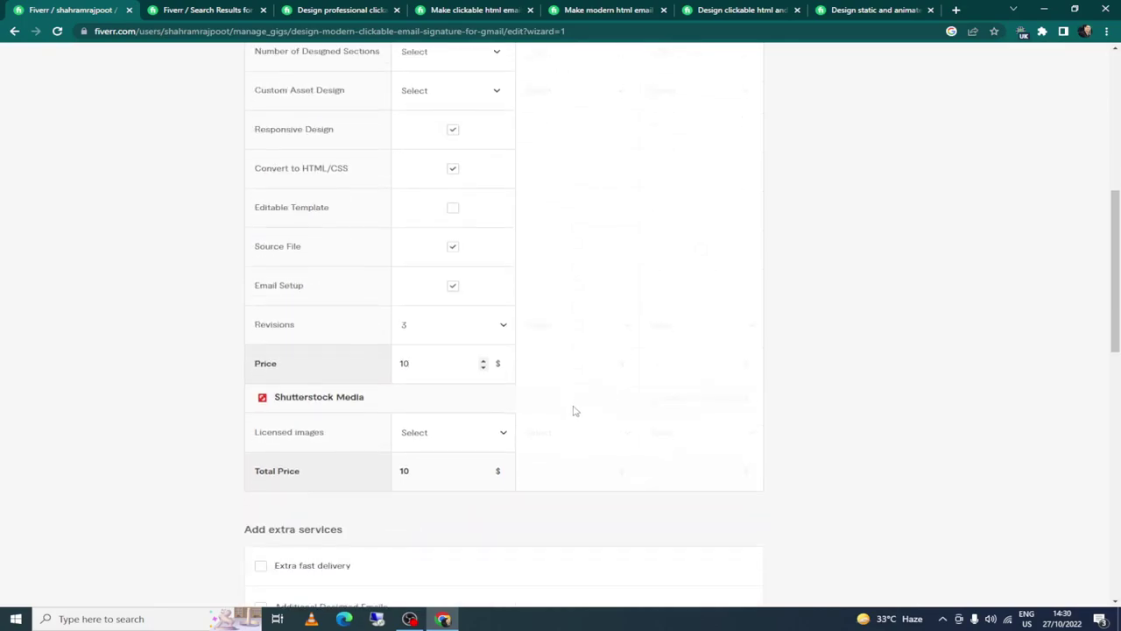
mouse_move(273, 329)
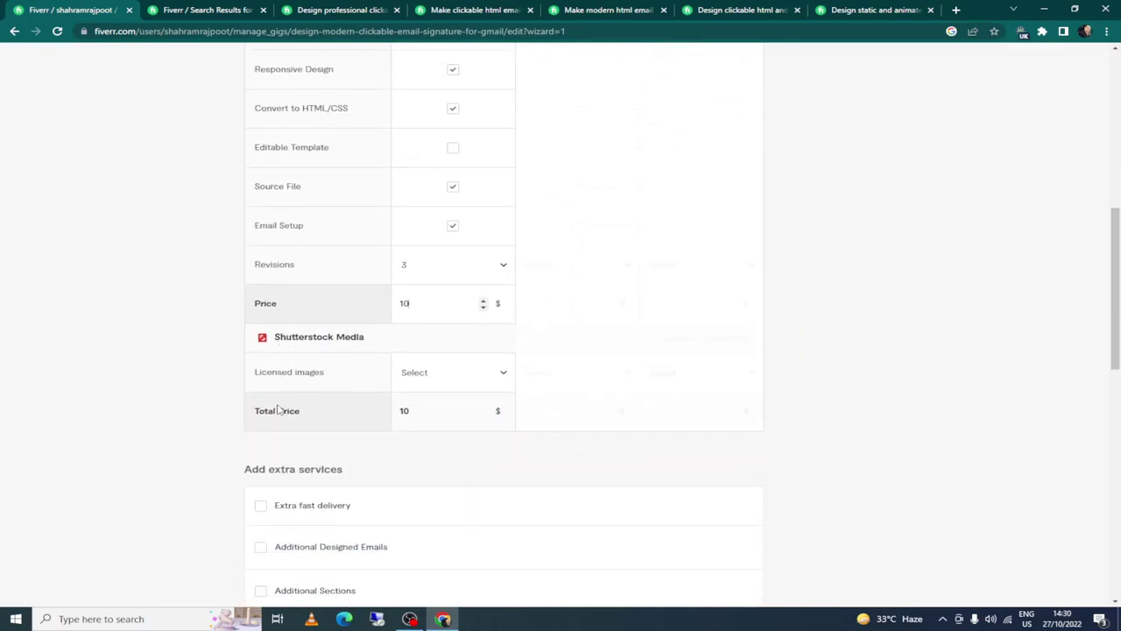
mouse_move(322, 395)
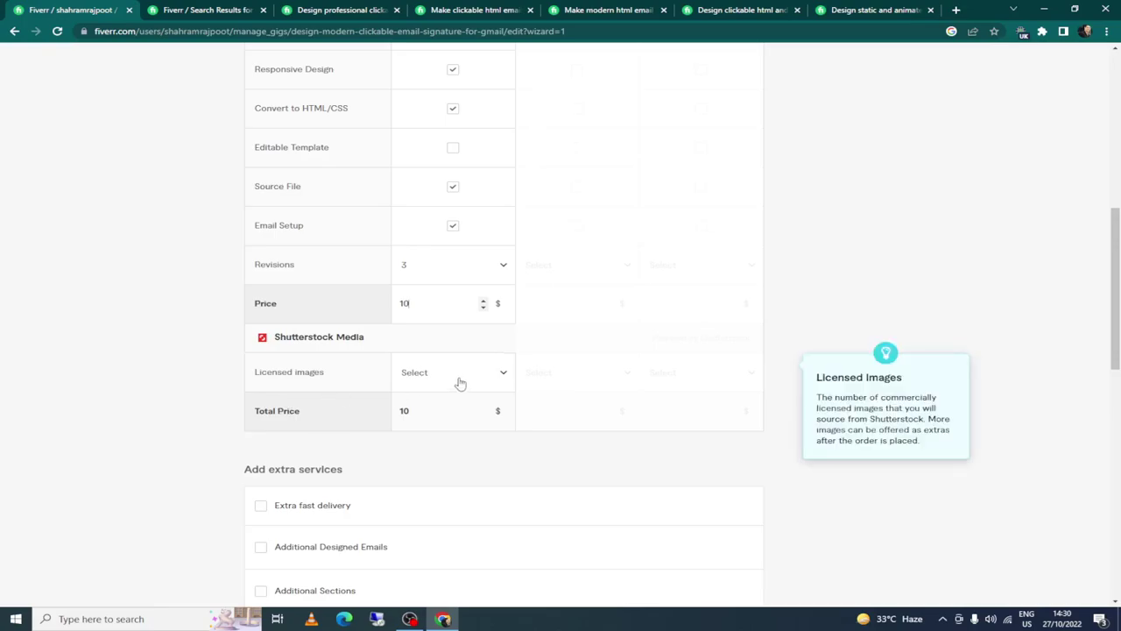
scroll(381, 437, "down", 2)
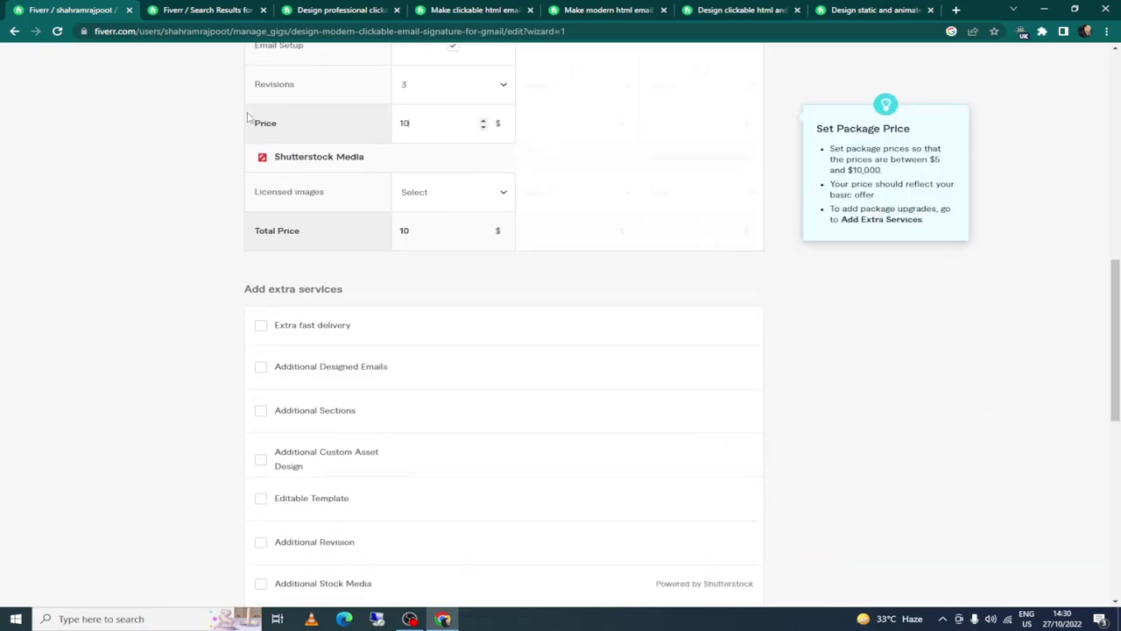
mouse_move(361, 201)
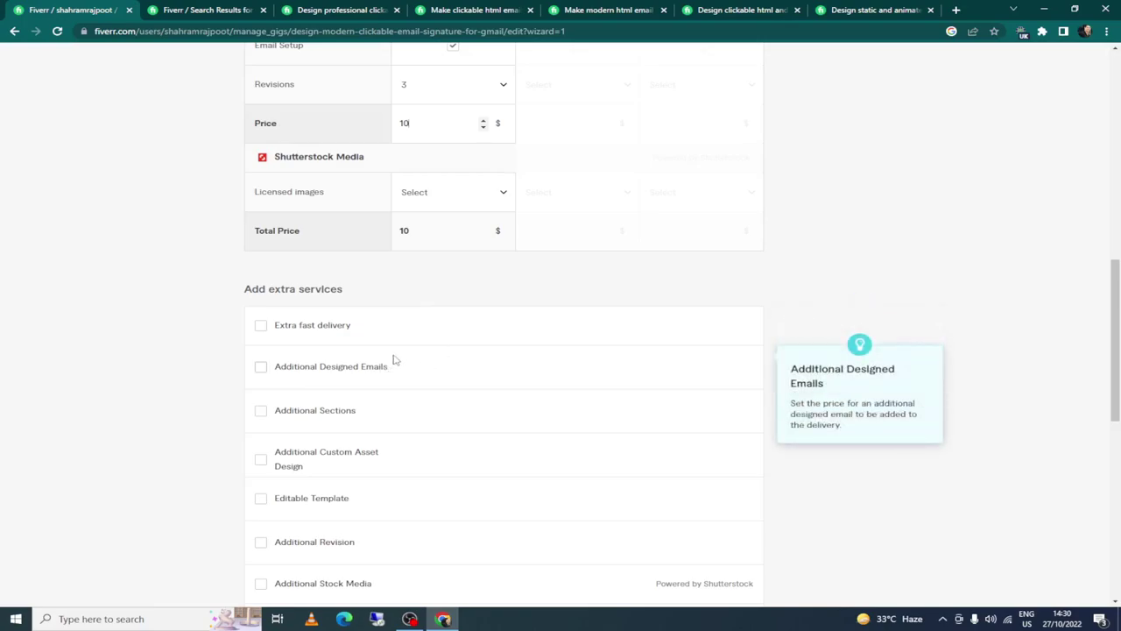
scroll(401, 352, "down", 1)
mouse_move(321, 247)
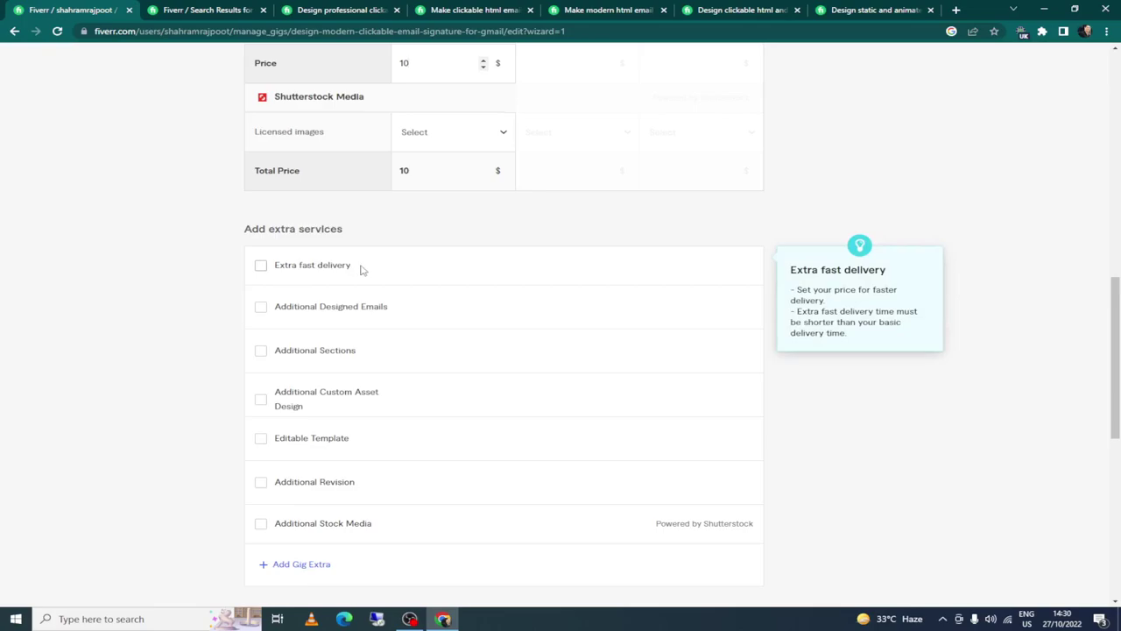
left_click(261, 268)
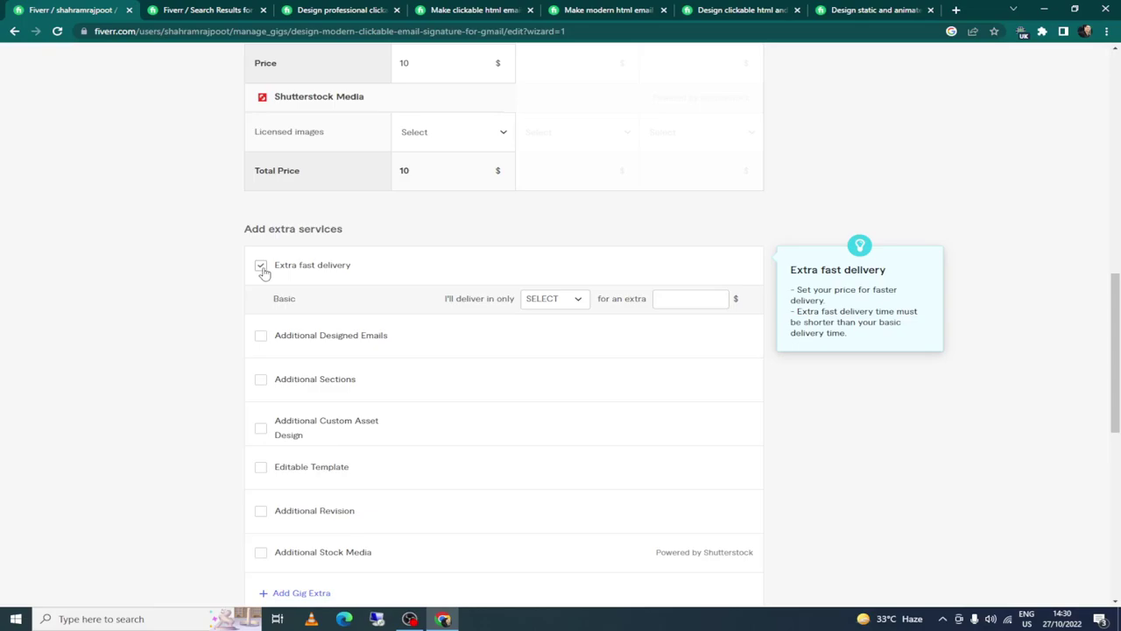
left_click(261, 267)
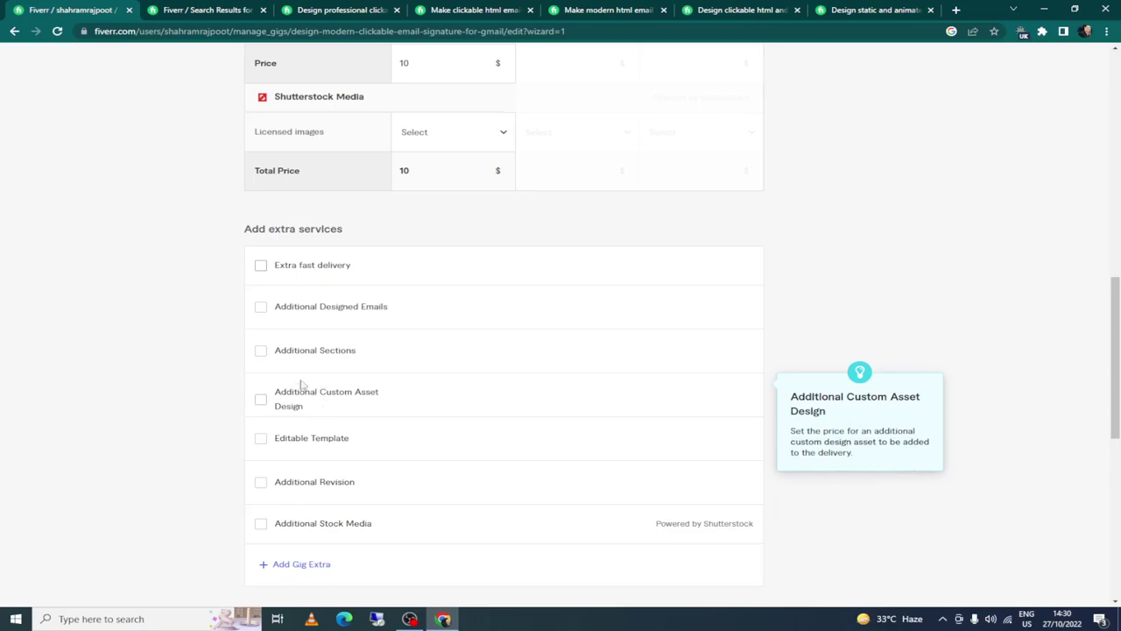
scroll(292, 363, "down", 1)
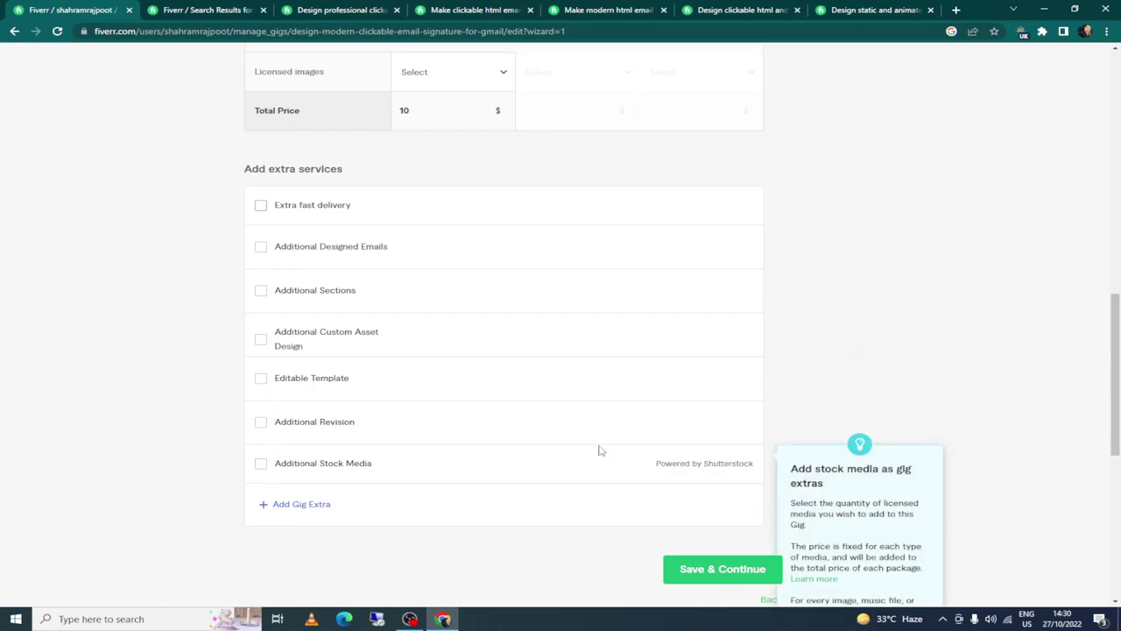
Step: Recheck the Basic package's settings and remove Convert to HTML/CSS from it
scroll(608, 476, "up", 8)
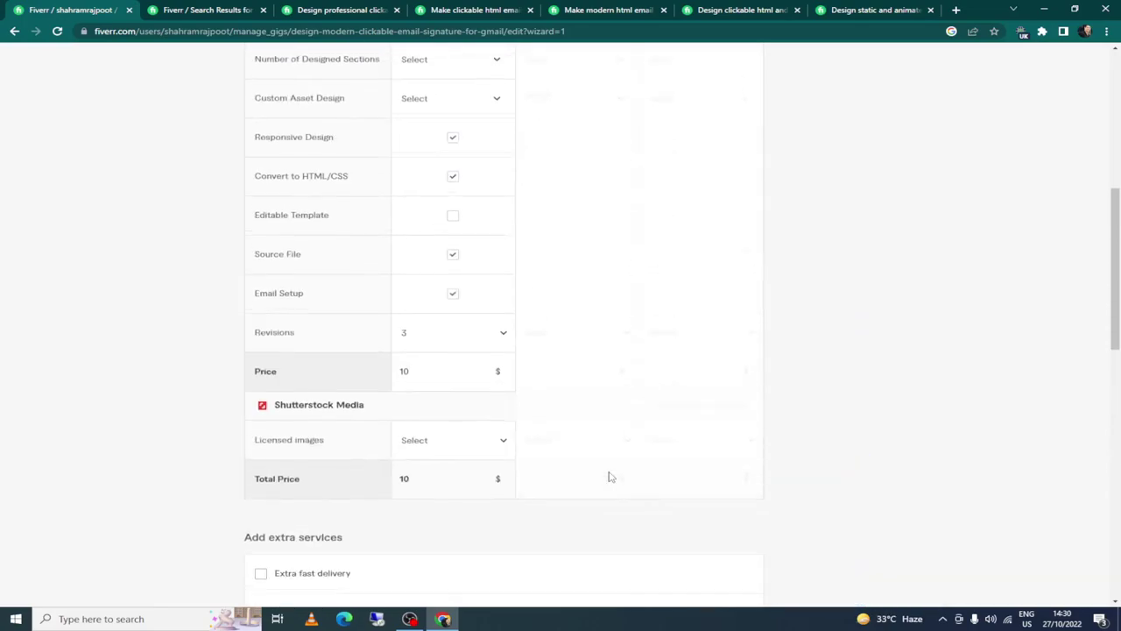
scroll(610, 476, "up", 2)
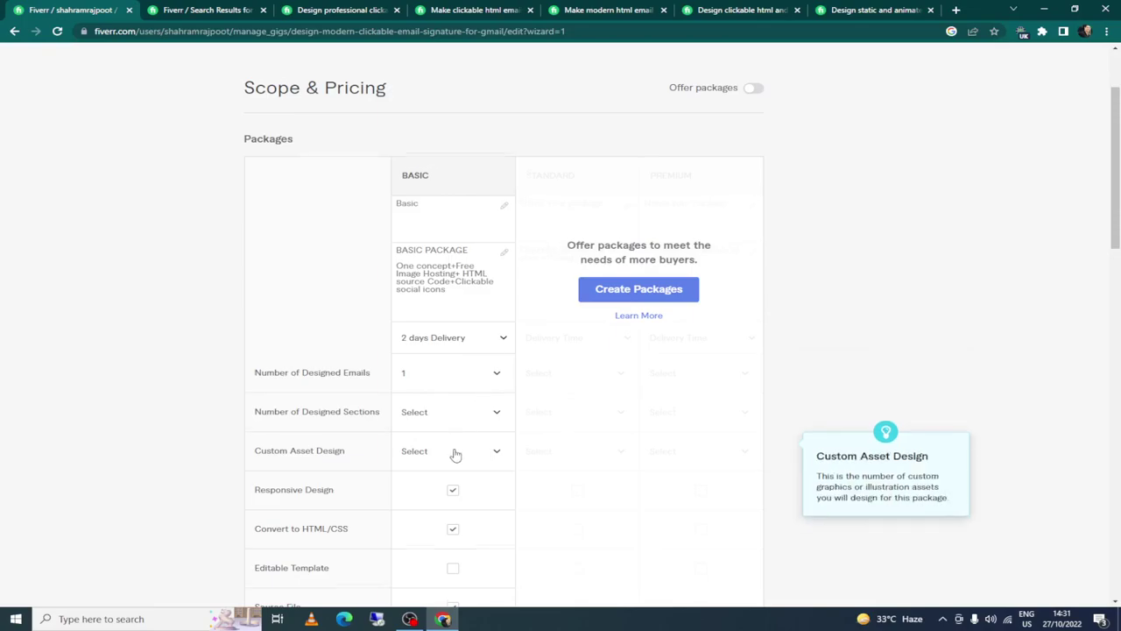
scroll(453, 453, "down", 1)
scroll(477, 447, "down", 2)
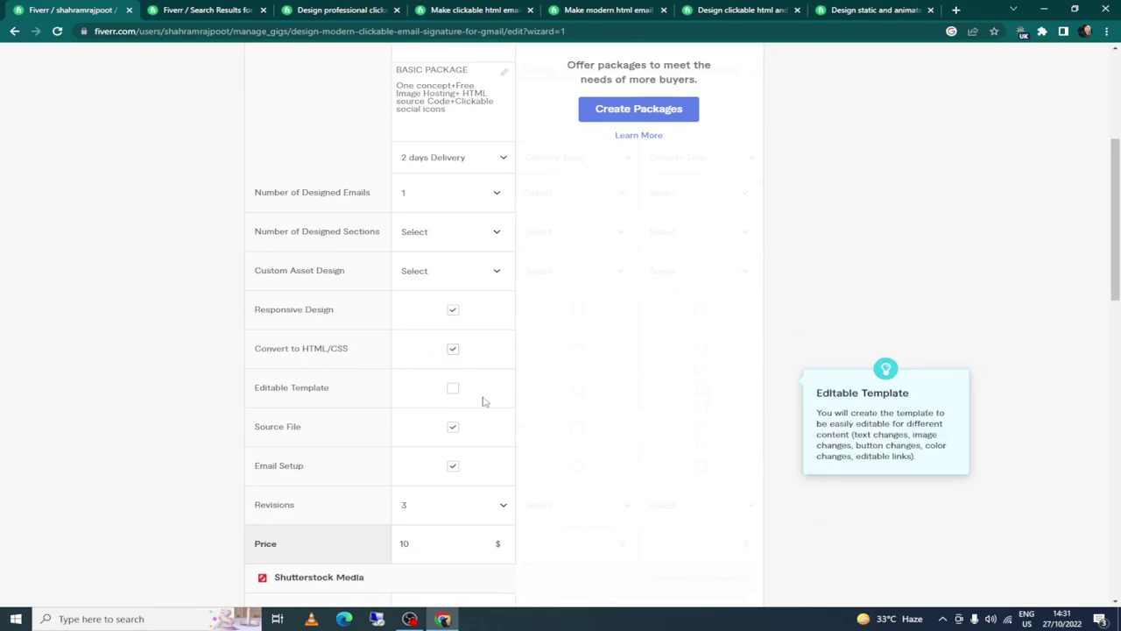
left_click(453, 351)
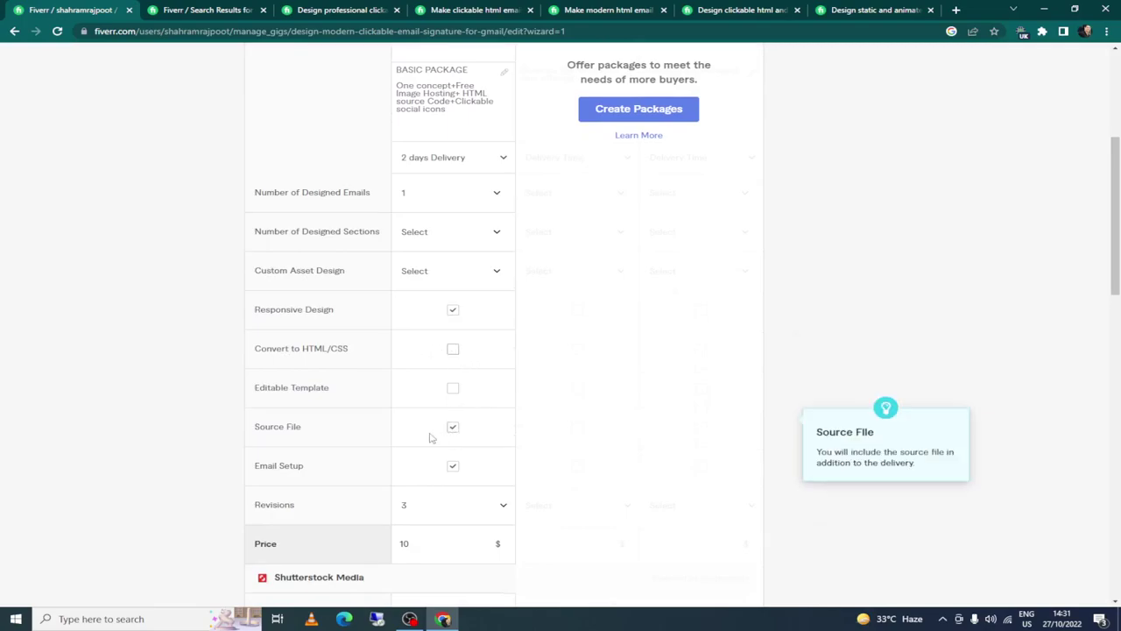
Step: Save the Scope & Pricing section without any extra services and continue to the next gig section
scroll(473, 453, "down", 1)
scroll(477, 454, "down", 1)
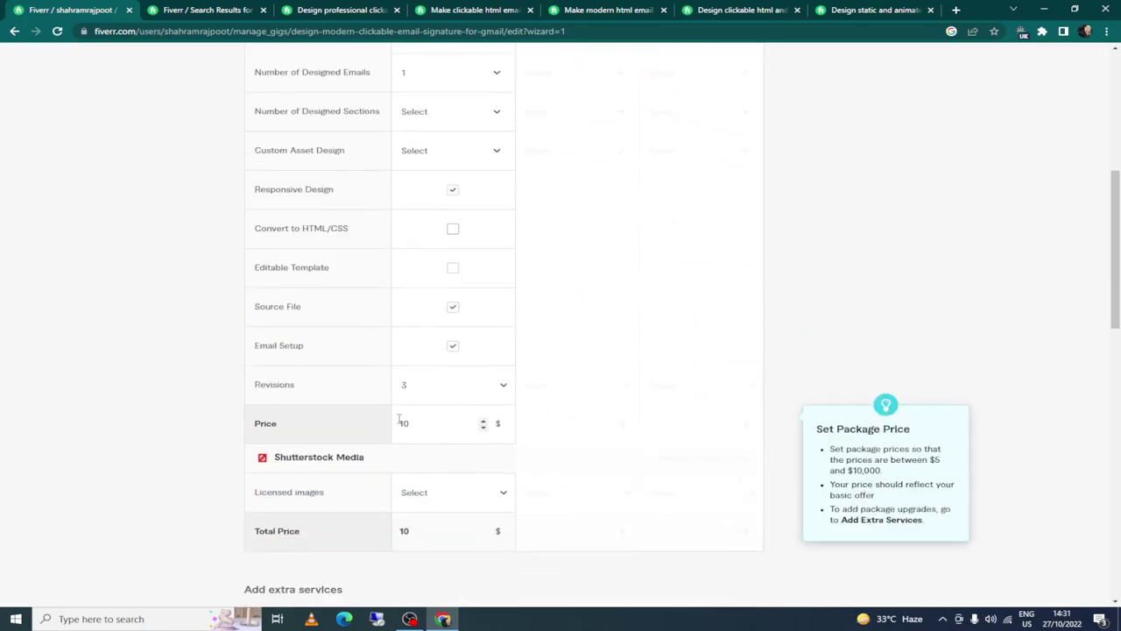
scroll(499, 421, "down", 2)
scroll(500, 444, "down", 5)
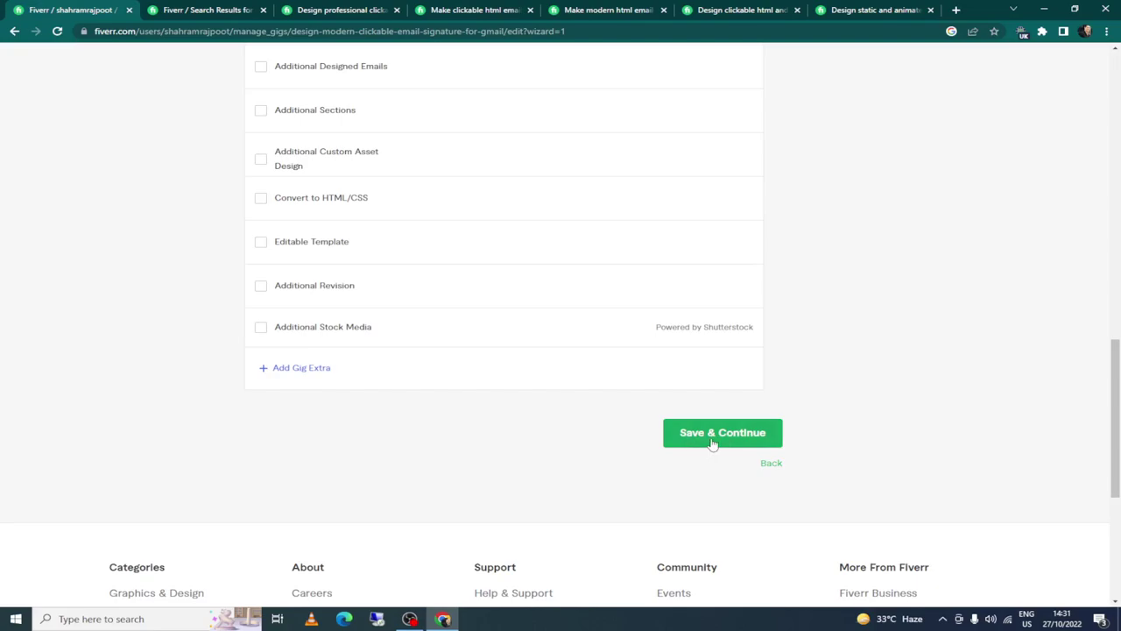
left_click(715, 440)
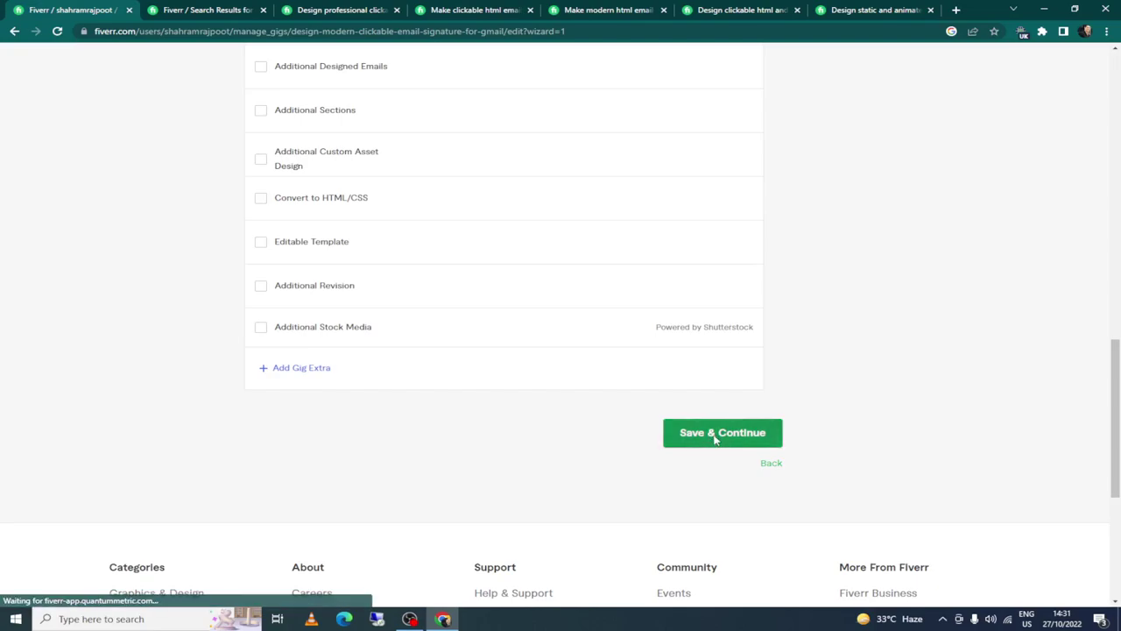